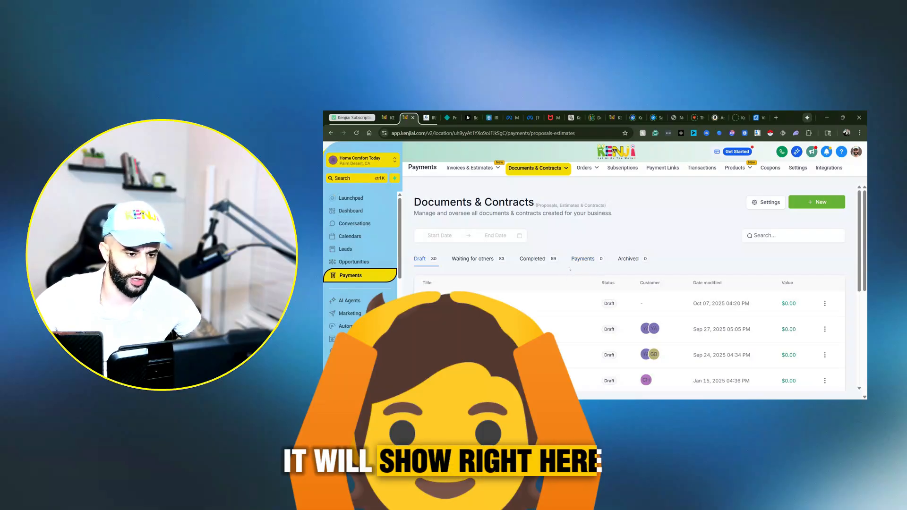
# Step: Open the templates list for Documents & Contracts
pyautogui.moveTo(534, 174)
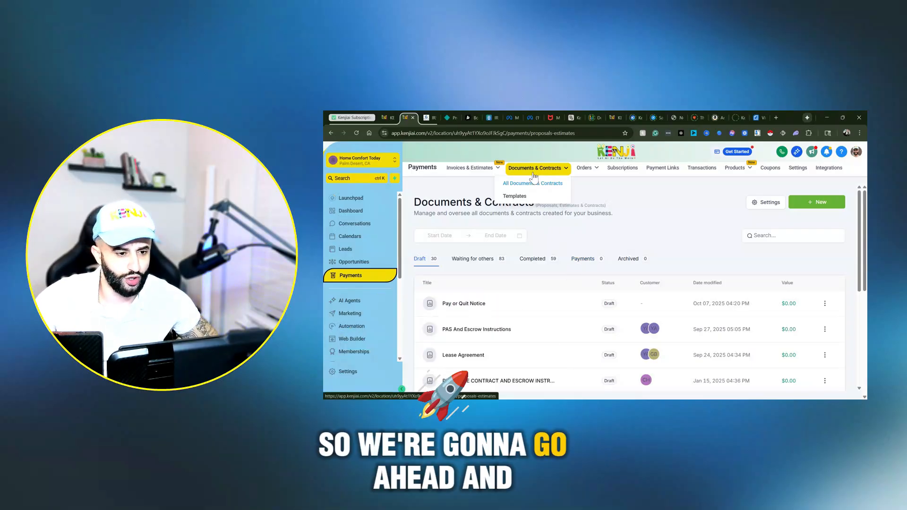
pyautogui.click(517, 197)
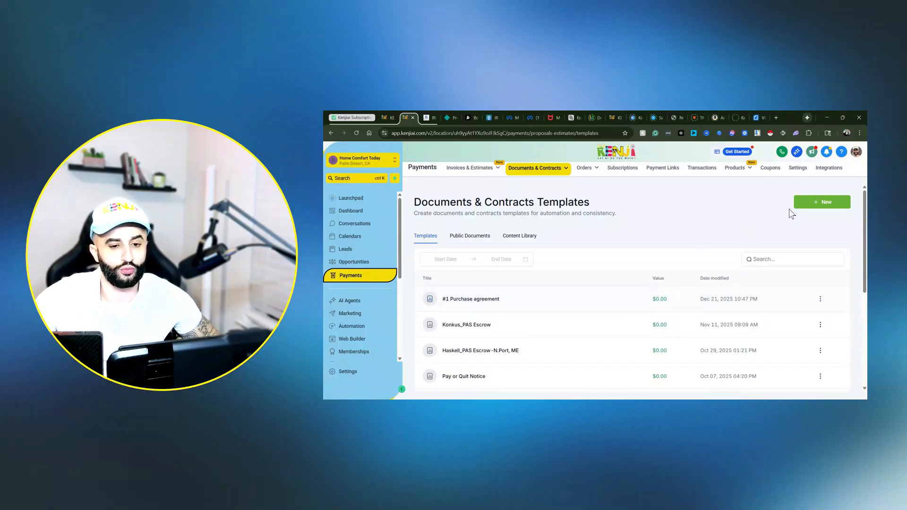
# Step: Browse the ready-made proposals in the template library as an import source, and close the library without choosing one
pyautogui.click(813, 203)
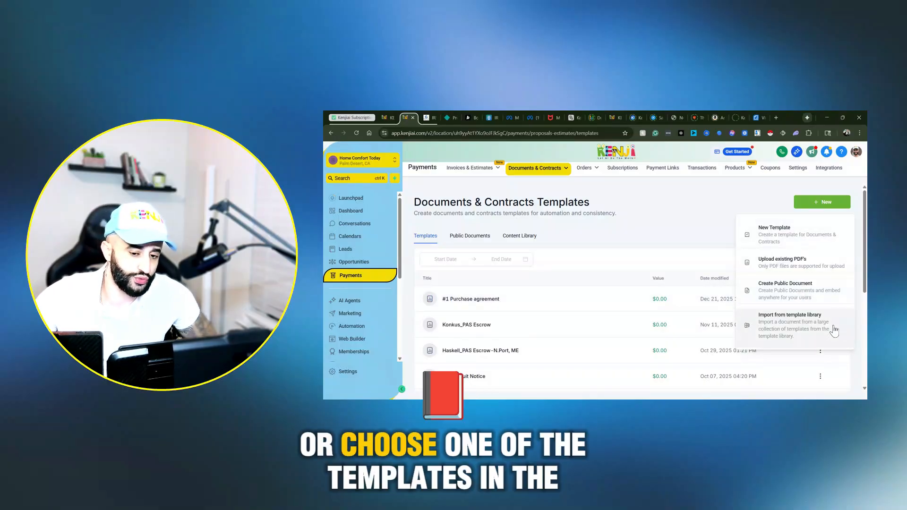
pyautogui.click(819, 317)
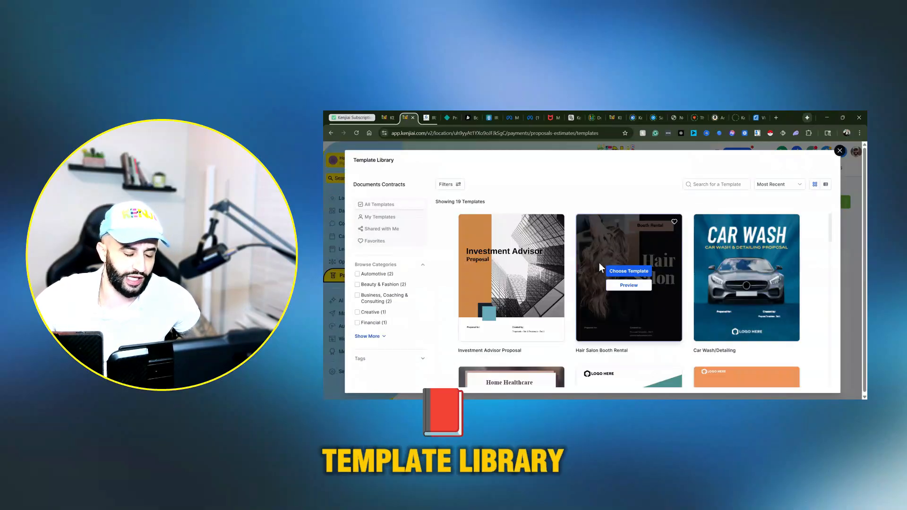
pyautogui.scroll(-3, 625, 209)
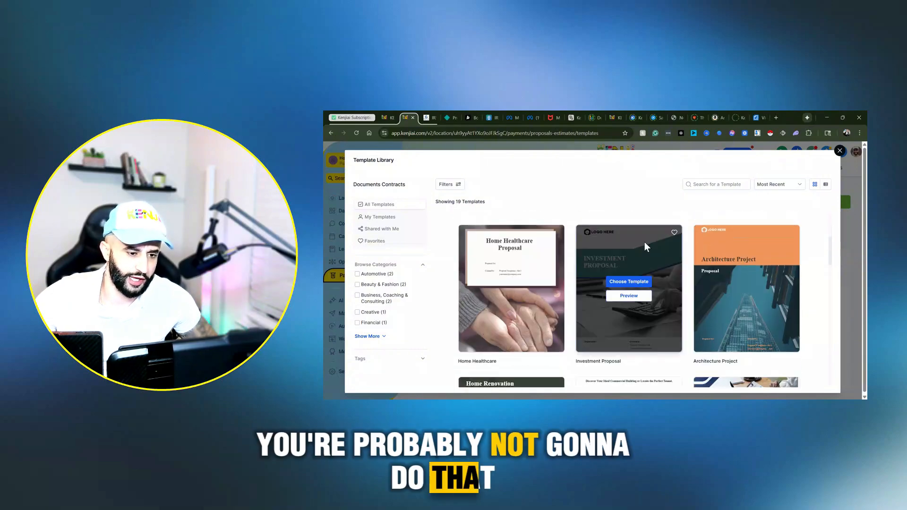
pyautogui.scroll(-3, 650, 254)
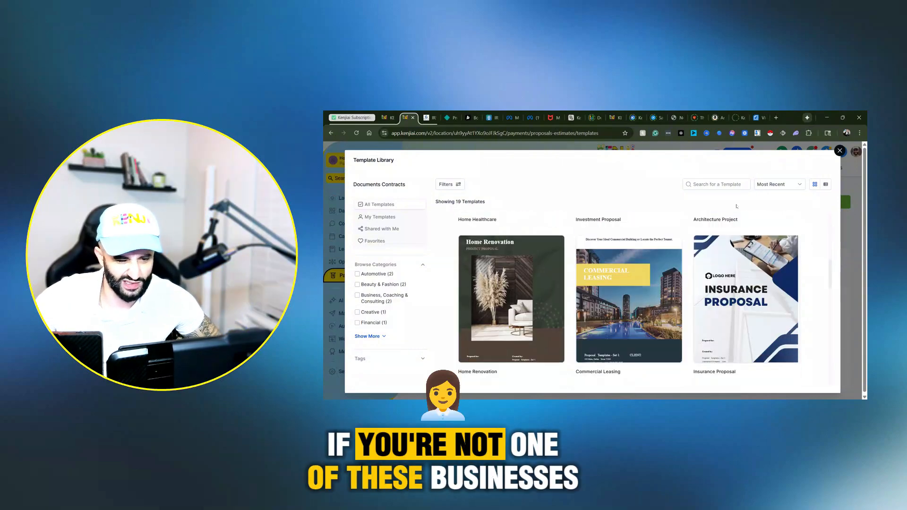
pyautogui.press('Escape')
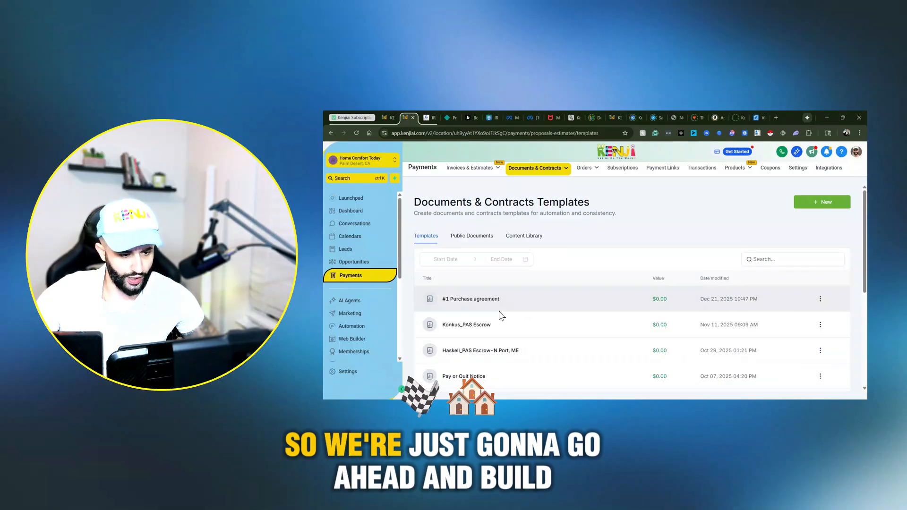
# Step: Open the #1 Purchase agreement template and review the available blocks, fillable fields and the legal description field's properties
pyautogui.click(463, 300)
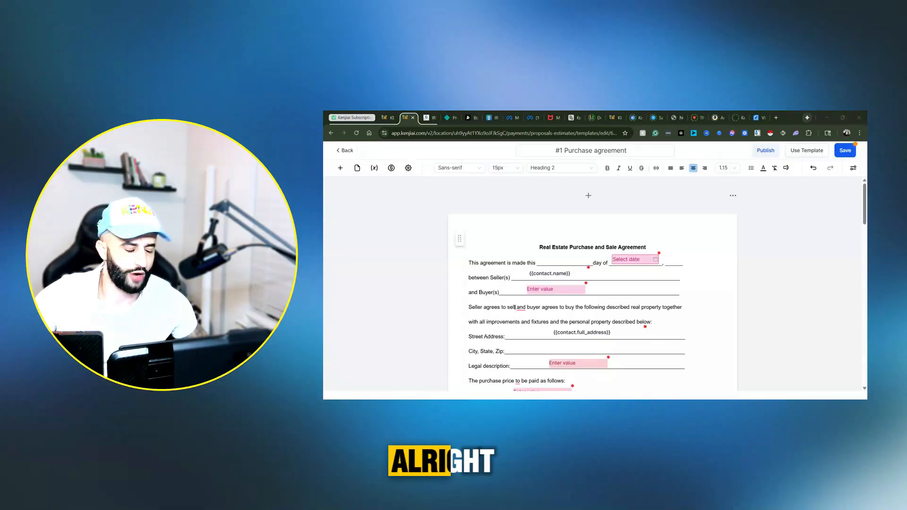
pyautogui.scroll(-2, 514, 230)
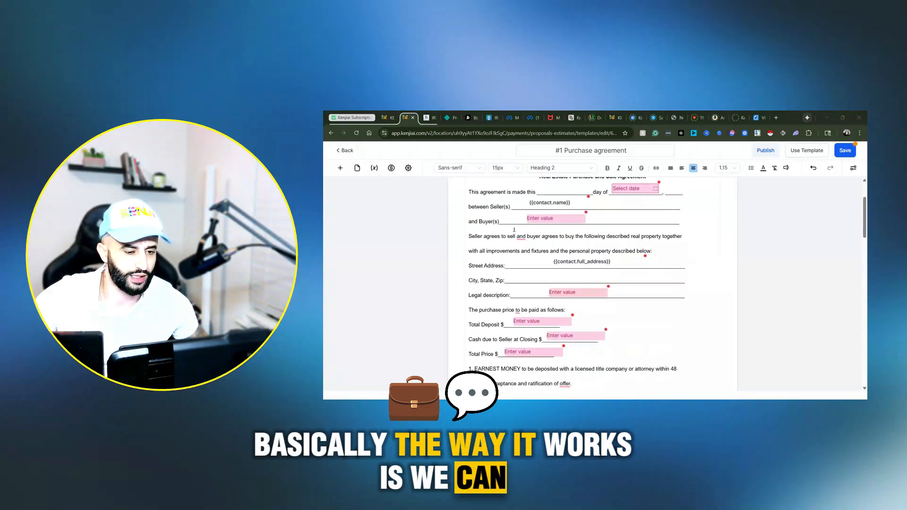
pyautogui.click(514, 230)
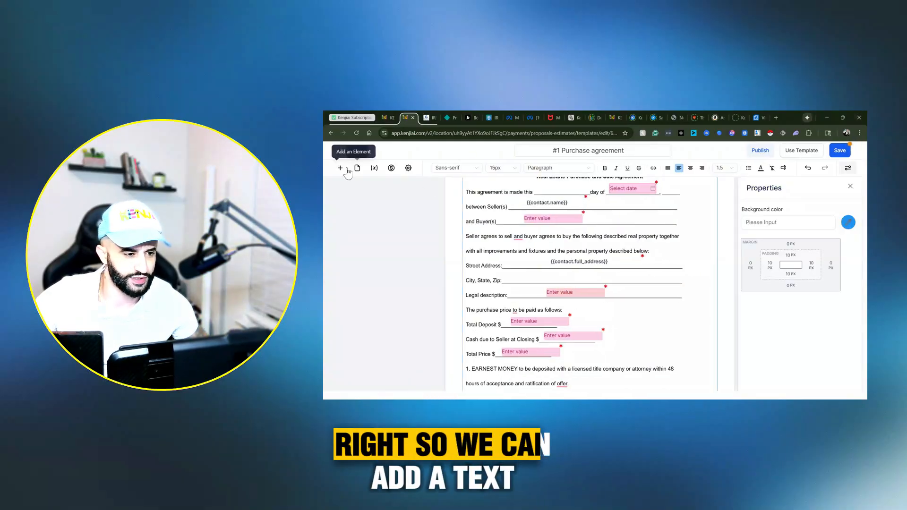
pyautogui.click(343, 169)
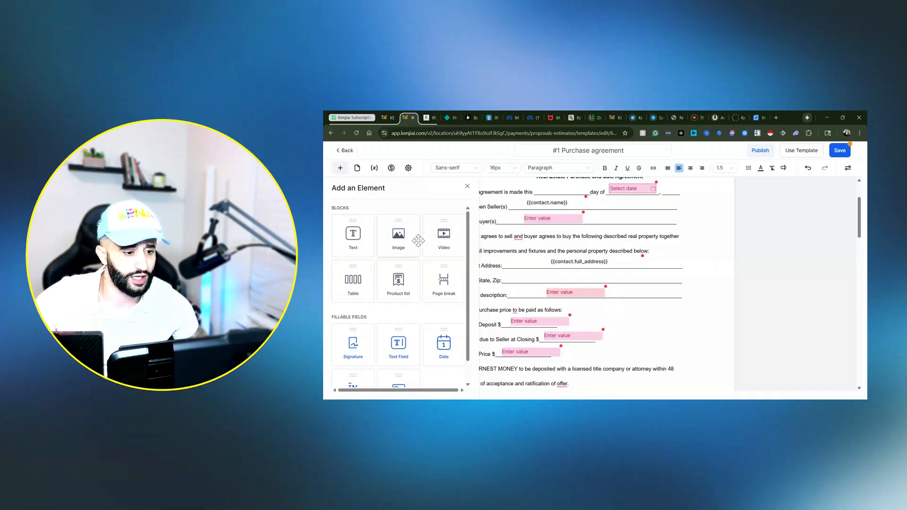
pyautogui.scroll(-1, 407, 267)
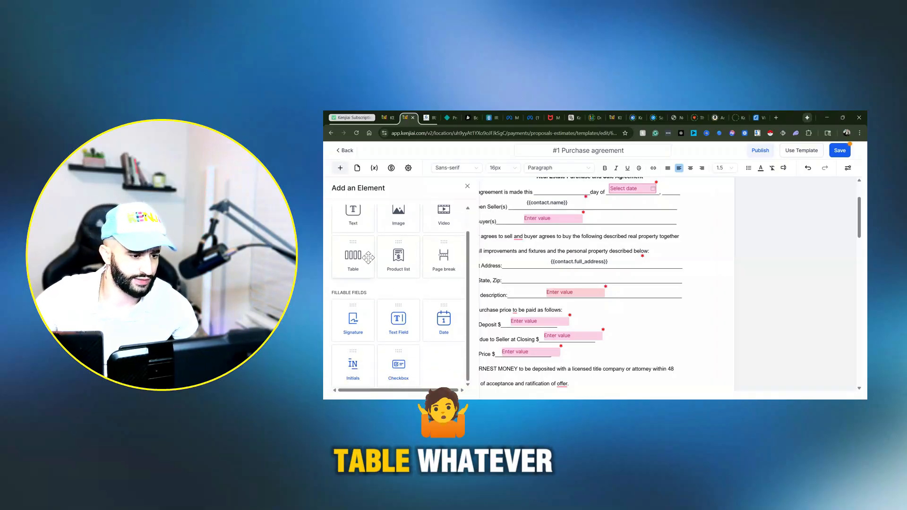
pyautogui.click(557, 295)
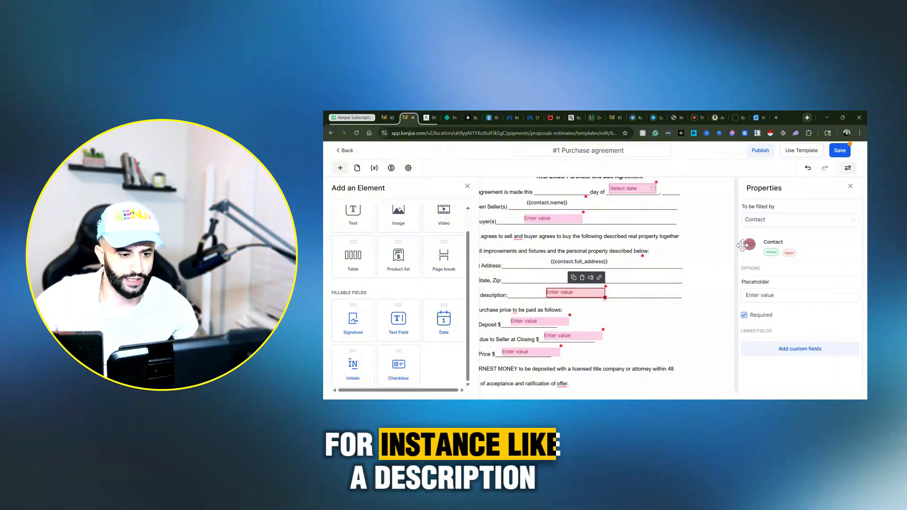
pyautogui.click(467, 185)
# Step: In the closing date clause, delete the date field and replace the blank before "Closing will be held" with "30 days after signing this contract"
pyautogui.scroll(-5, 486, 237)
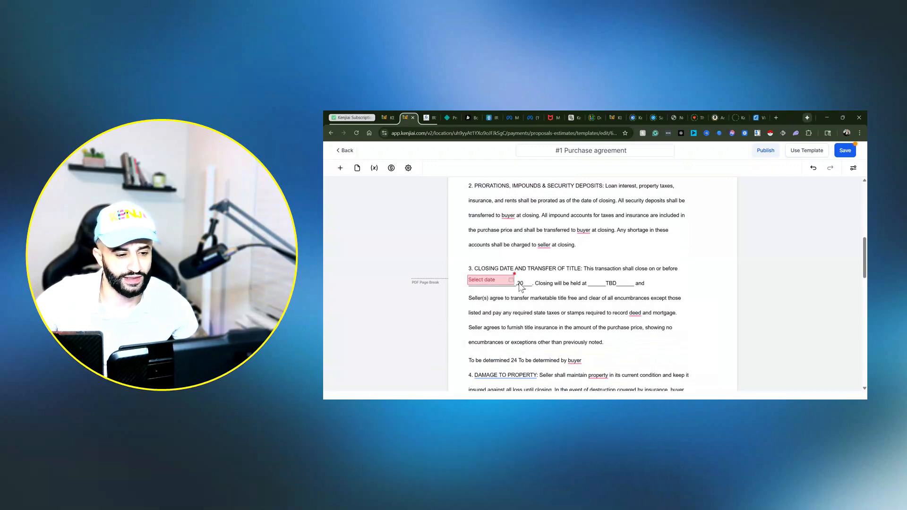
pyautogui.click(526, 283)
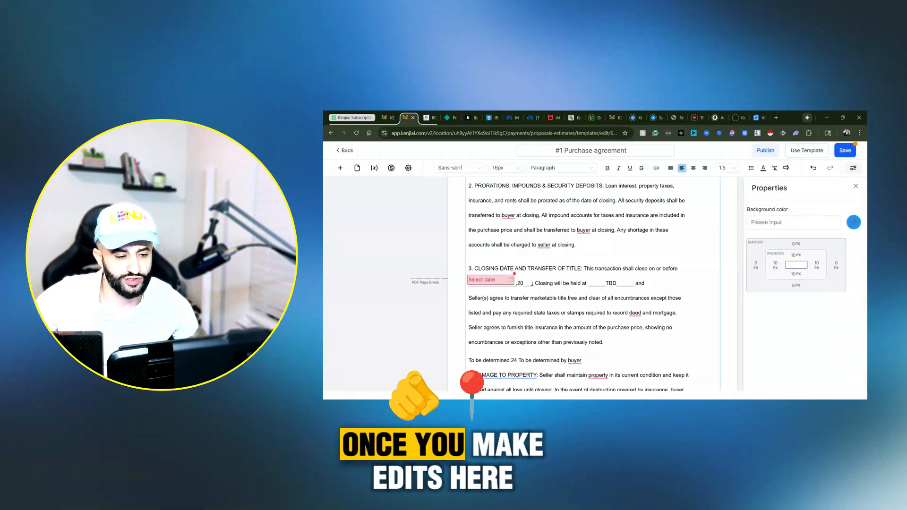
pyautogui.click(531, 283)
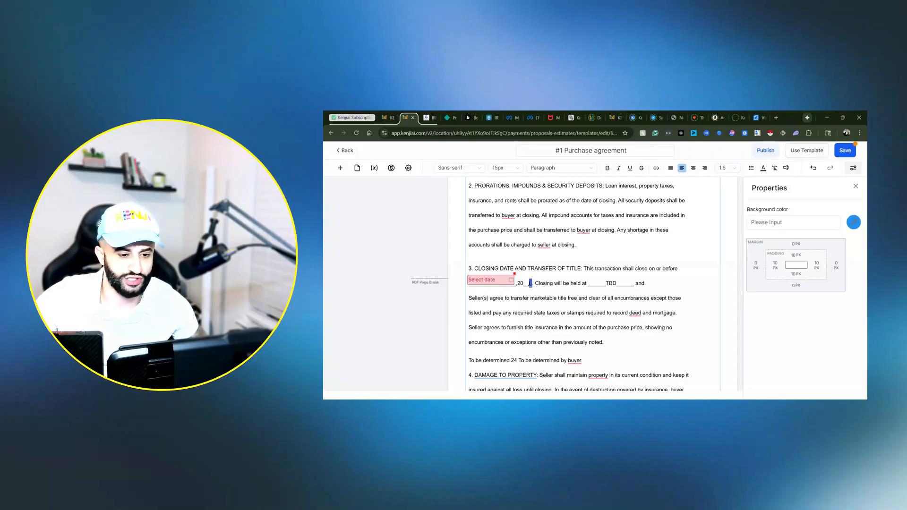
pyautogui.moveTo(529, 284); pyautogui.dragTo(516, 283)
pyautogui.click(510, 279)
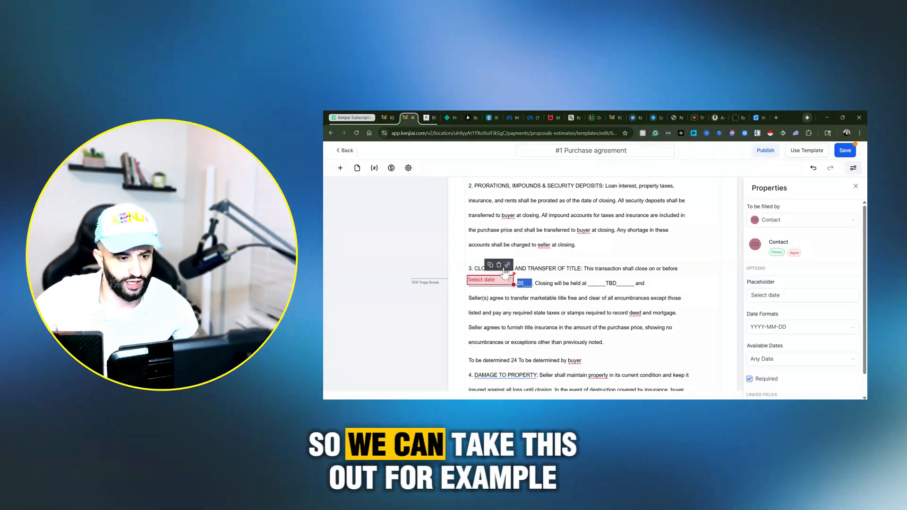
pyautogui.click(499, 265)
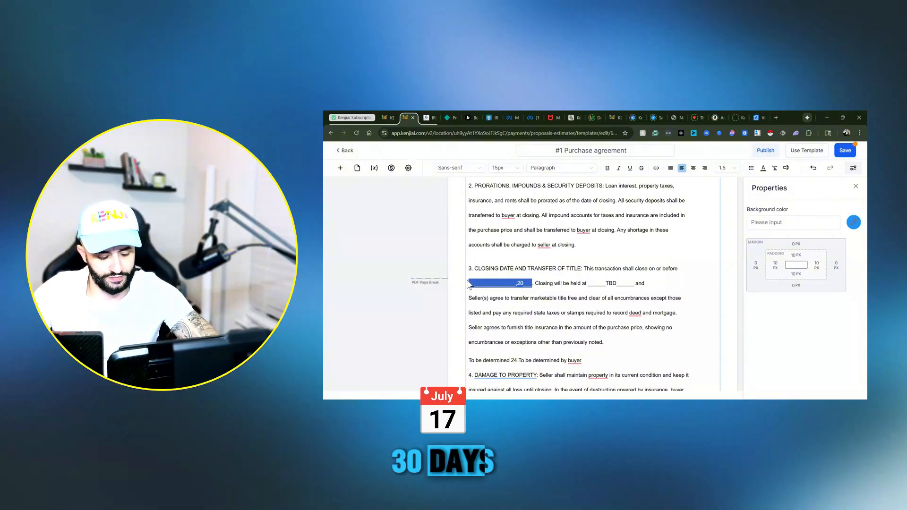
pyautogui.write('30 days after signing this con')
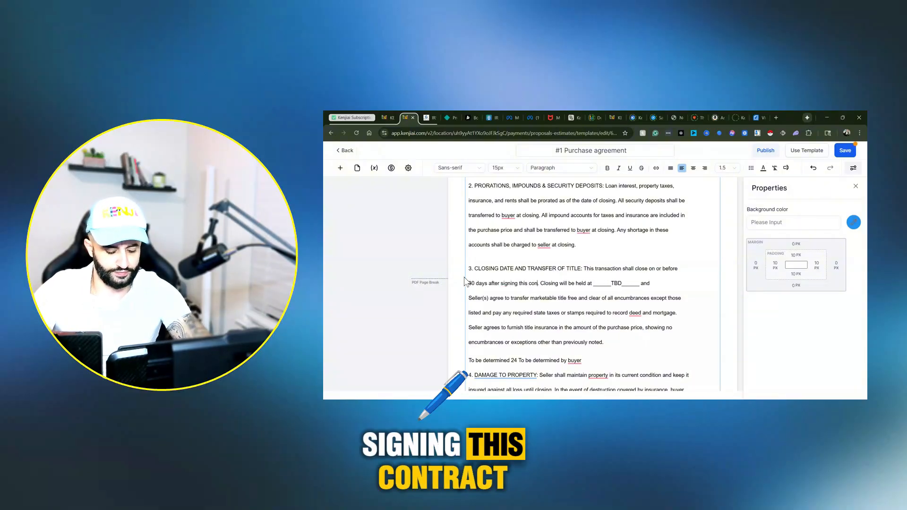
pyautogui.write('tract')
# Step: Delete the fillable field for the number of days in the Inspection clause
pyautogui.scroll(-10, 618, 287)
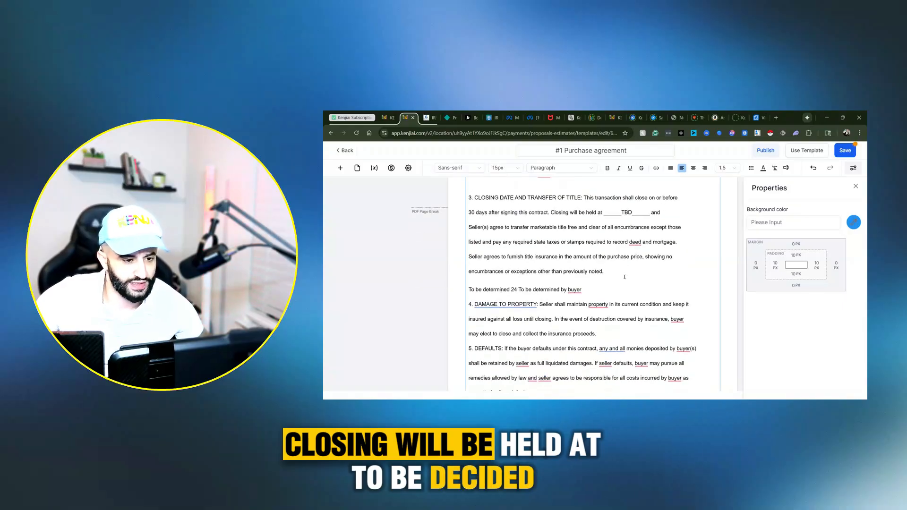
pyautogui.scroll(-3, 586, 269)
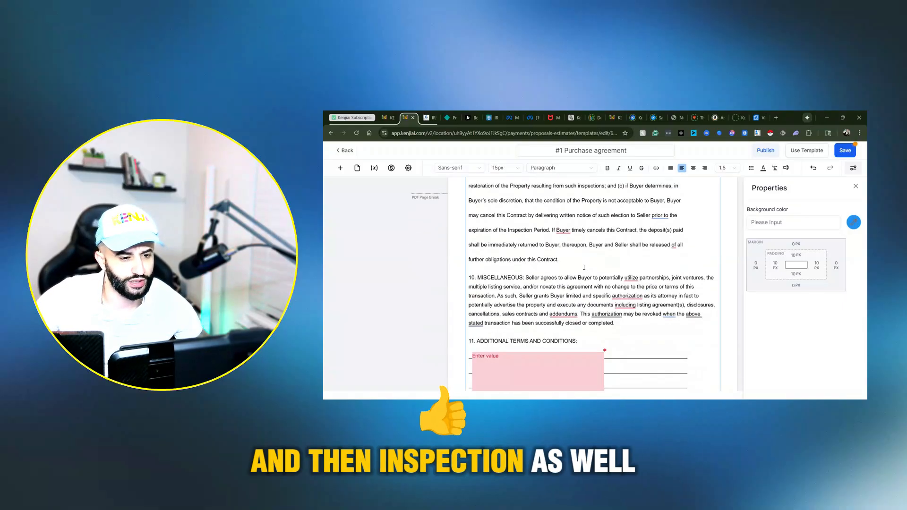
pyautogui.scroll(2, 574, 213)
pyautogui.click(566, 198)
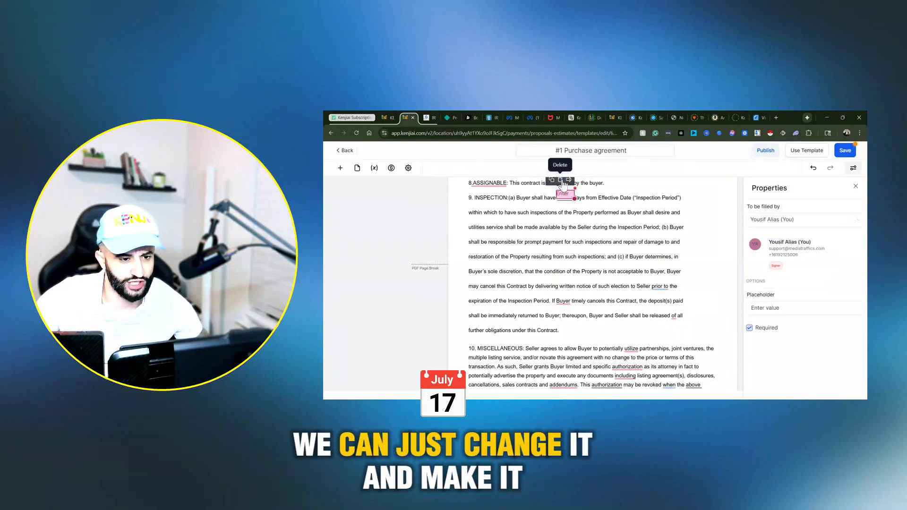
pyautogui.click(561, 183)
# Step: Enter 17 as the number of days in the Inspection clause
pyautogui.click(566, 201)
pyautogui.write('1')
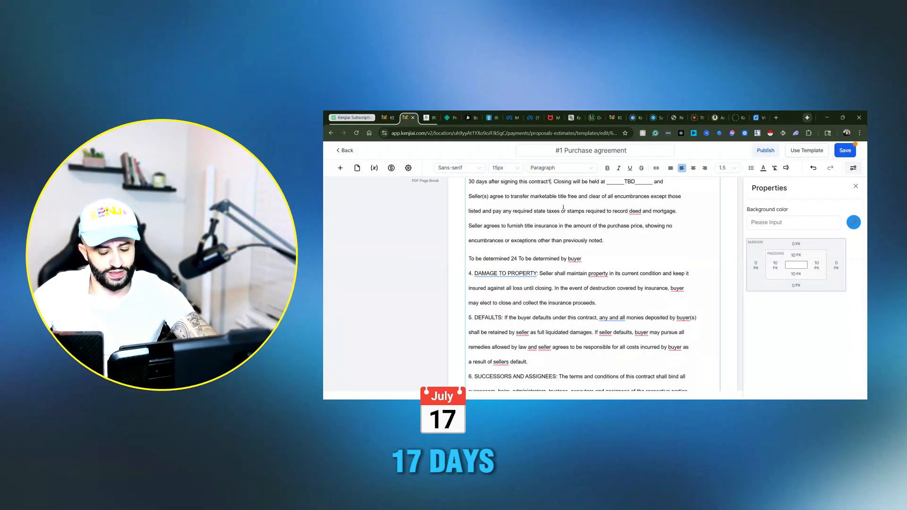
pyautogui.scroll(2, 569, 206)
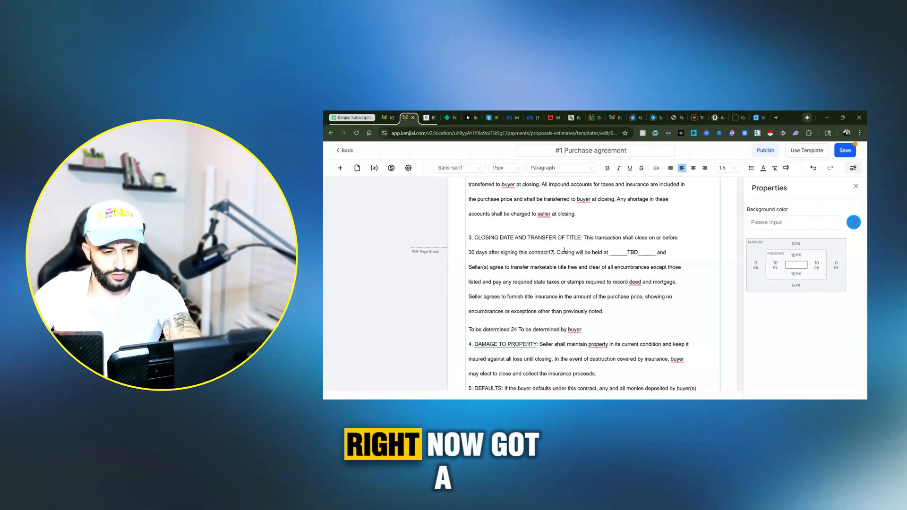
pyautogui.scroll(-10, 564, 250)
pyautogui.click(563, 239)
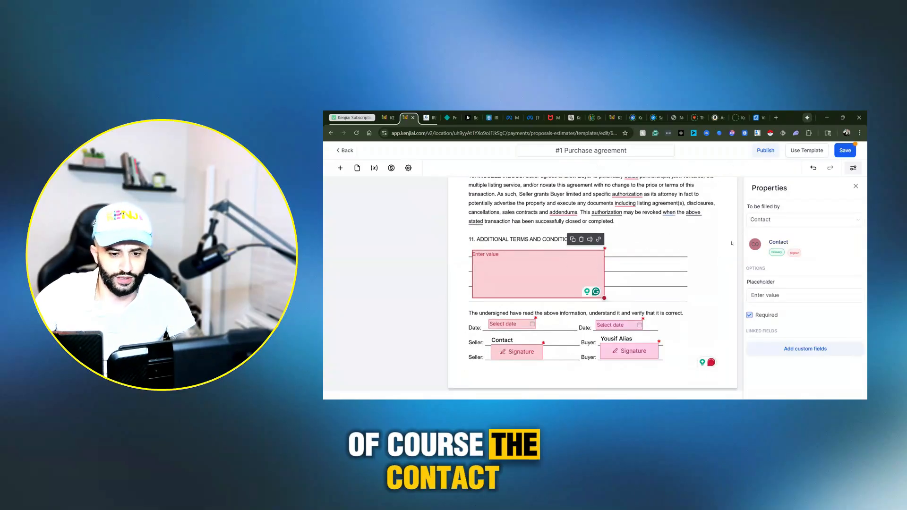
# Step: Save the purchase agreement template and use it to create a new document
pyautogui.click(845, 150)
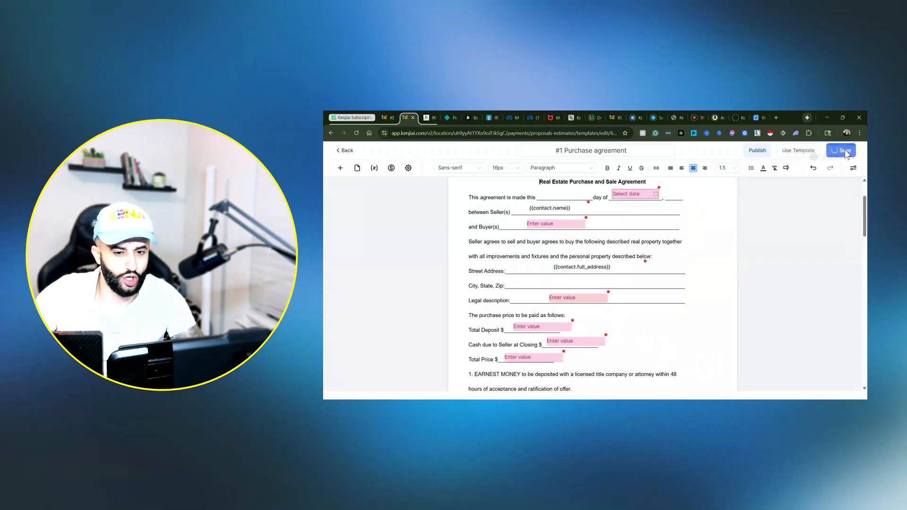
pyautogui.click(809, 152)
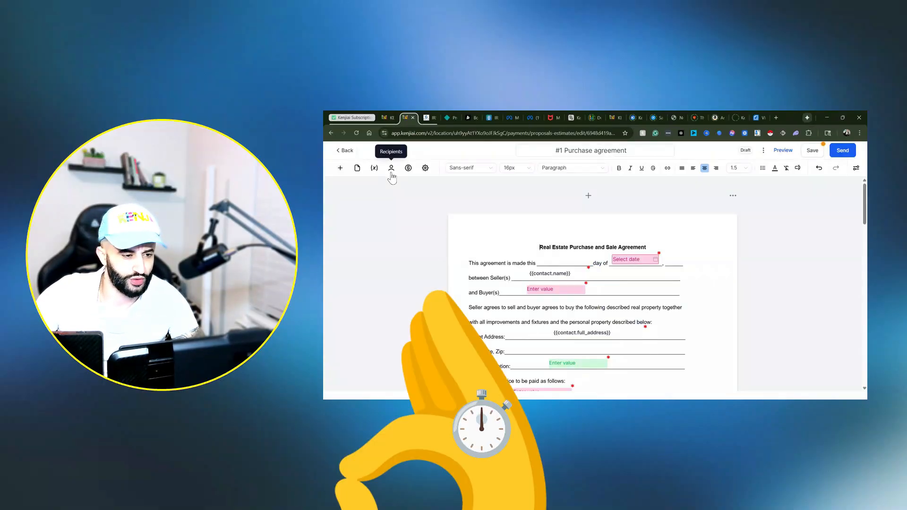
# Step: Find the client among the document's recipients by phone number and set that contact as the primary client
pyautogui.click(391, 169)
pyautogui.click(368, 255)
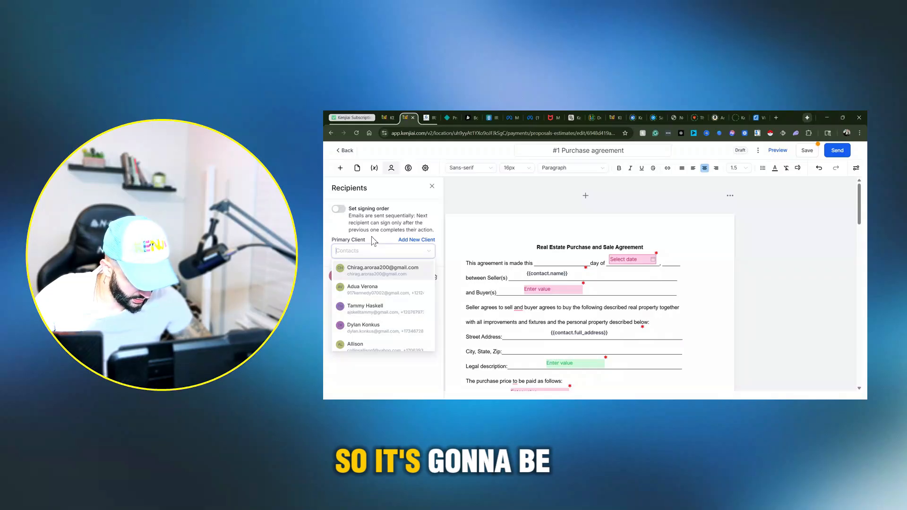
pyautogui.write('765')
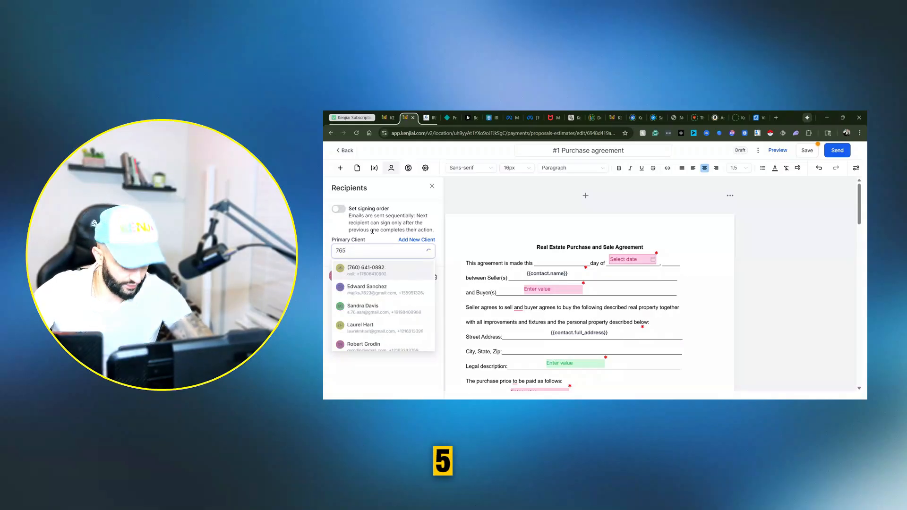
pyautogui.write('506')
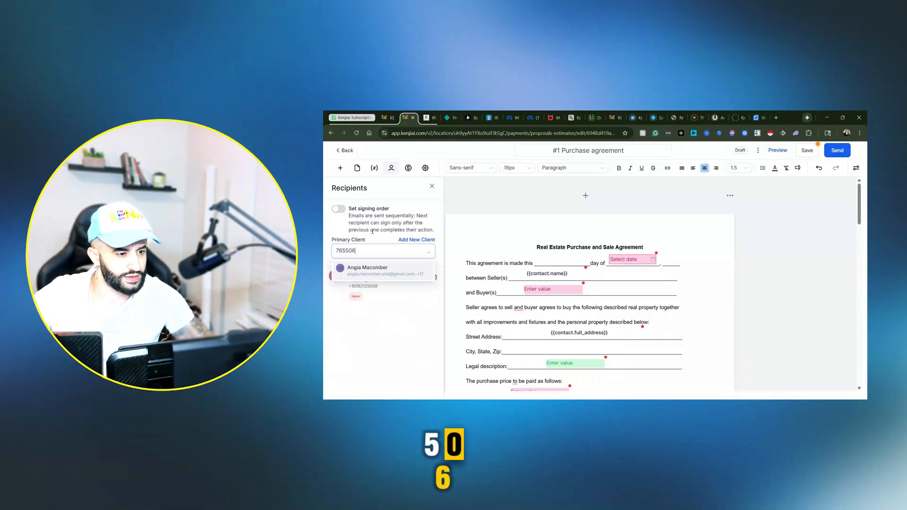
pyautogui.click(395, 269)
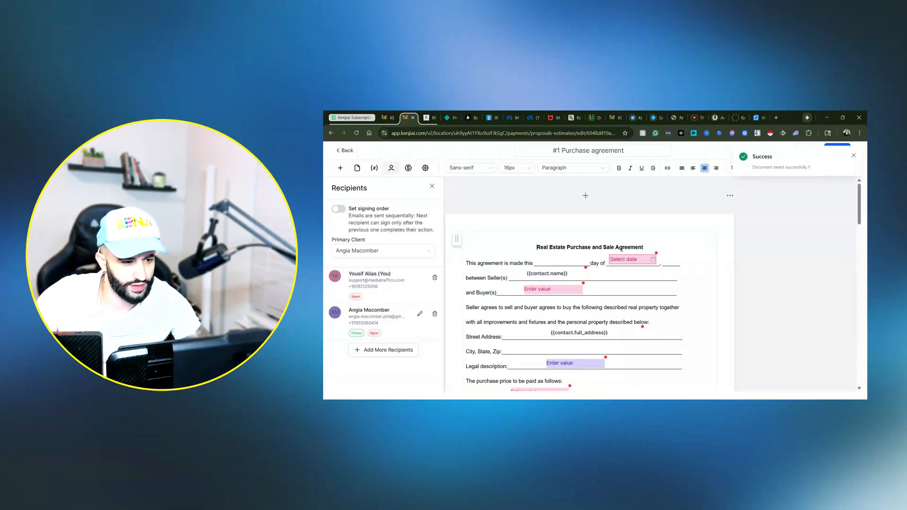
# Step: Examine the contact full address placeholder in the Street Address line and its properties
pyautogui.scroll(-2, 590, 283)
pyautogui.click(576, 267)
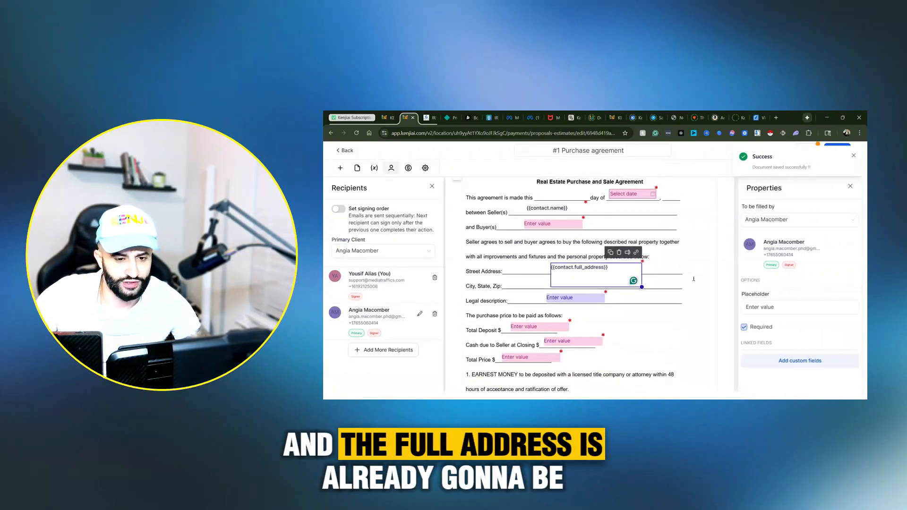
pyautogui.moveTo(610, 267); pyautogui.dragTo(550, 266)
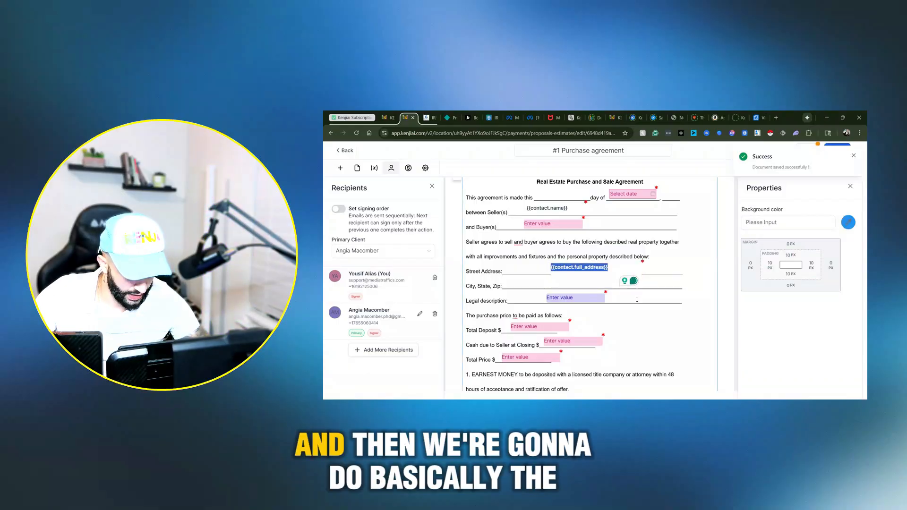
# Step: Delete the fill-in field on the Total Deposit line and replace its blank with 100
pyautogui.scroll(-3, 655, 299)
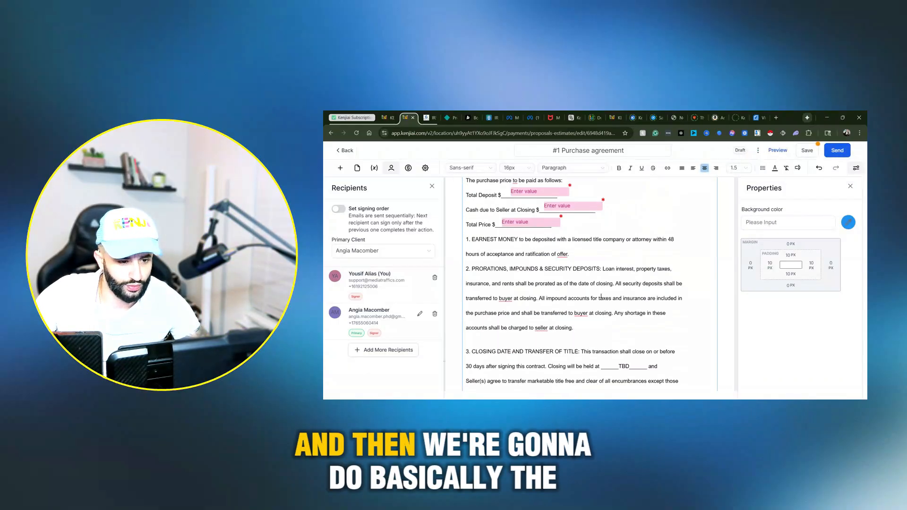
pyautogui.click(536, 190)
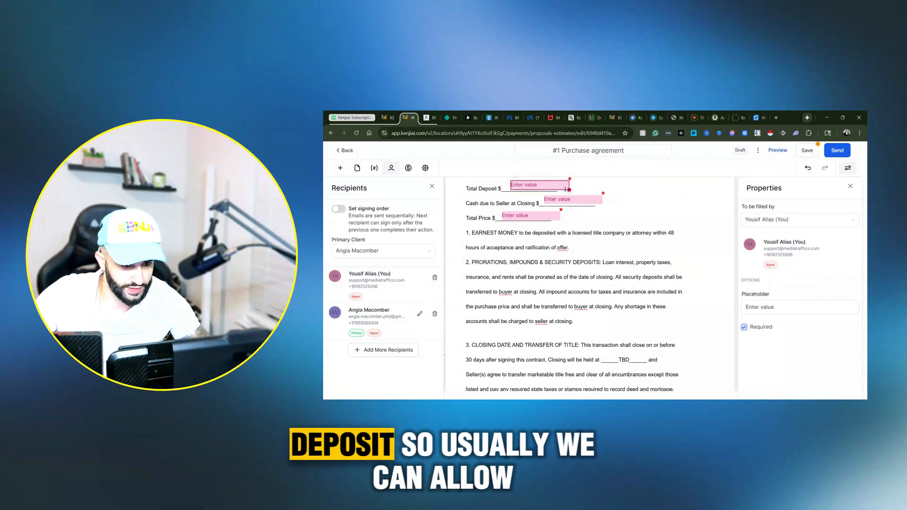
pyautogui.scroll(2, 552, 251)
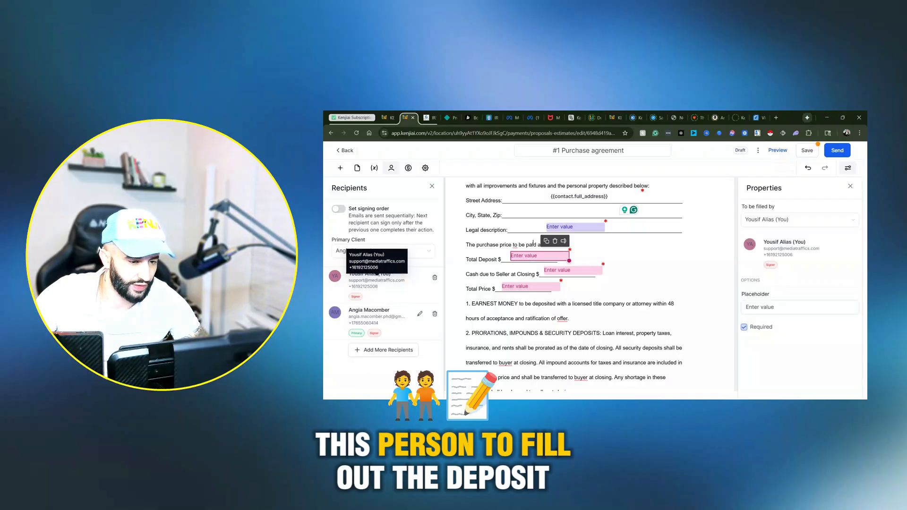
pyautogui.click(555, 240)
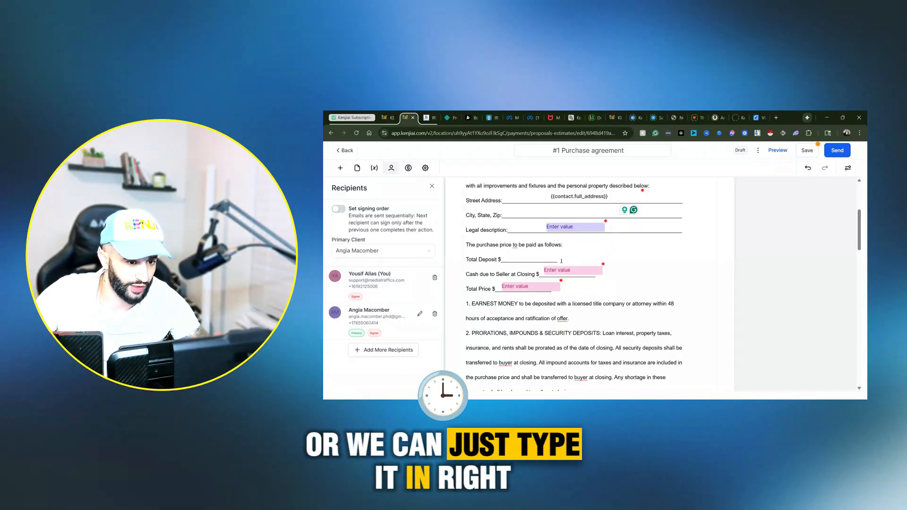
pyautogui.moveTo(561, 261); pyautogui.dragTo(501, 261)
pyautogui.write('100')
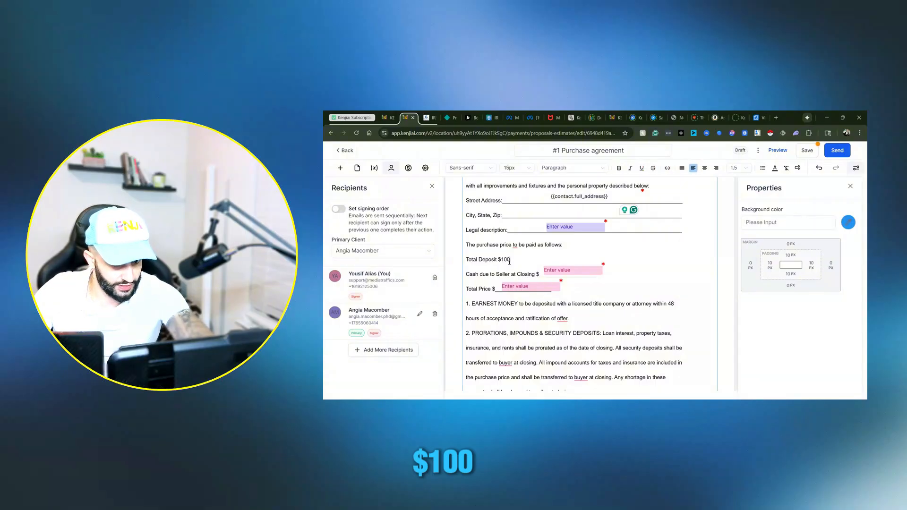
# Step: Delete the fill-in field for Cash due to Seller at Closing and remove that line's text
pyautogui.click(572, 271)
pyautogui.click(595, 256)
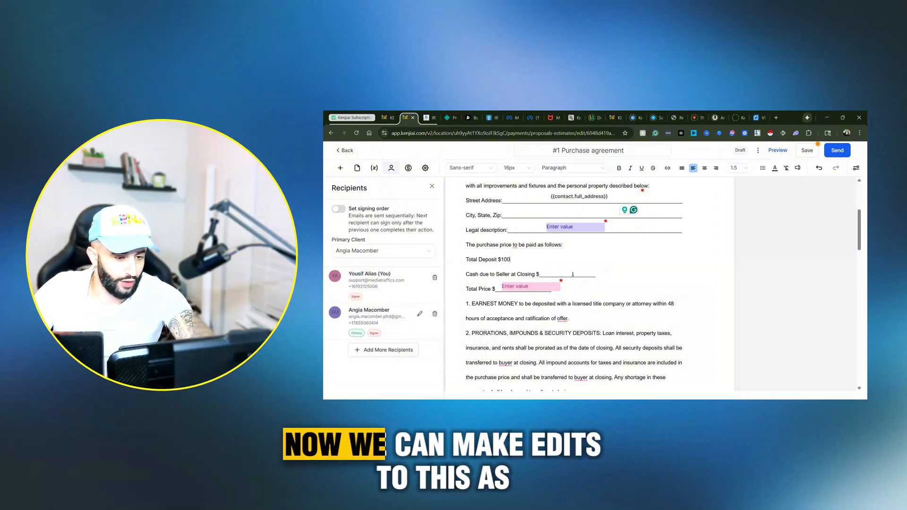
pyautogui.click(546, 274)
pyautogui.moveTo(596, 274); pyautogui.dragTo(540, 275)
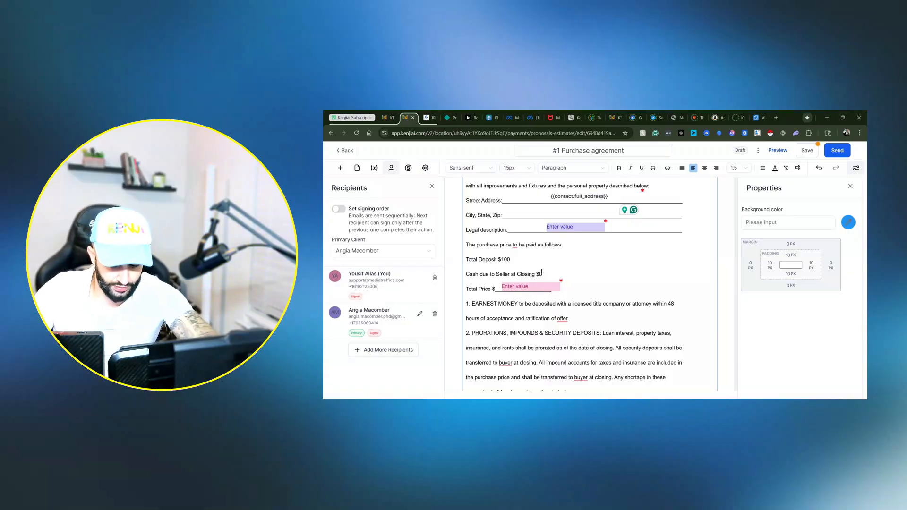
pyautogui.press('BackSpace')
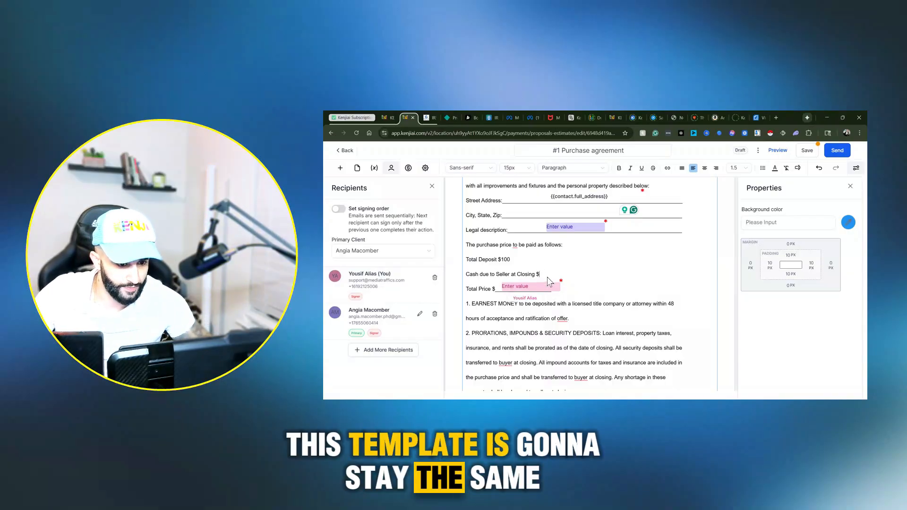
pyautogui.moveTo(547, 277); pyautogui.dragTo(461, 284)
# Step: Delete the fill-in field on the Total Price line and replace its blank with 50,000
pyautogui.click(554, 295)
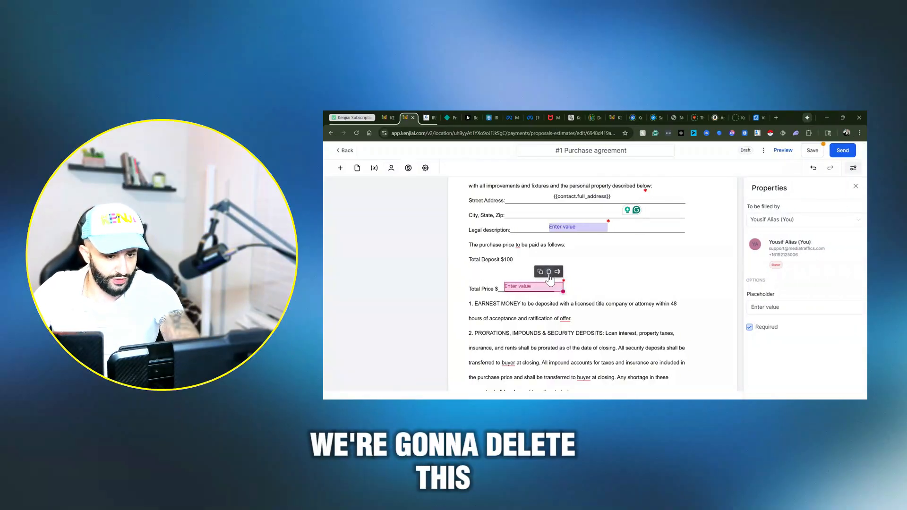
pyautogui.press('Delete')
pyautogui.doubleClick(506, 293)
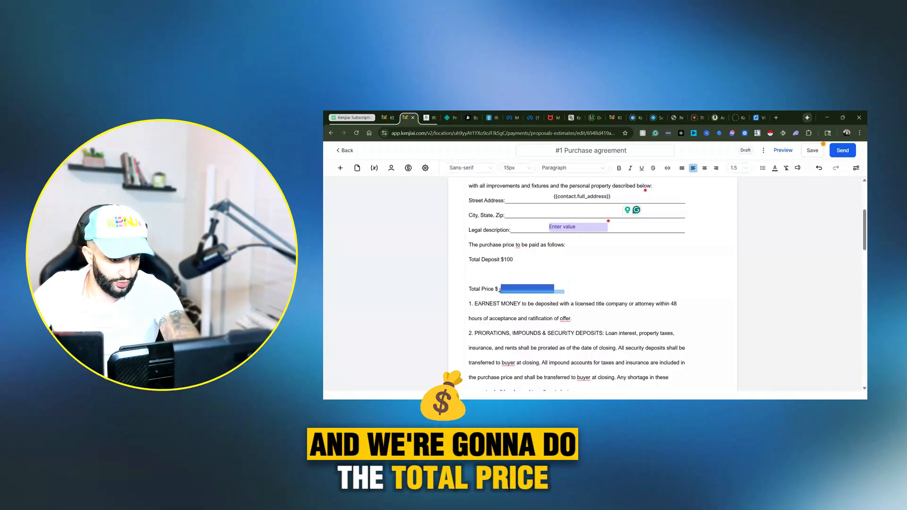
pyautogui.moveTo(498, 289); pyautogui.dragTo(498, 290)
pyautogui.write('50,000')
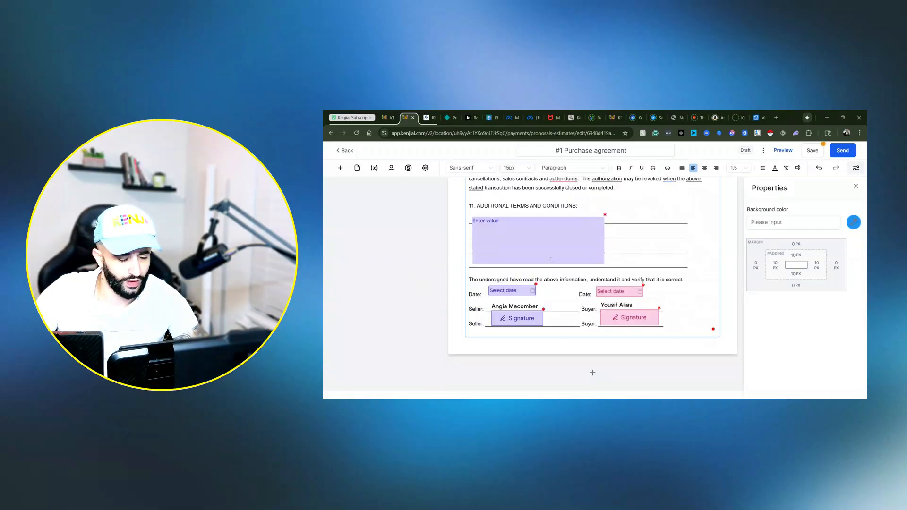
# Step: Delete the fill-in field on the Buyer(s) line, keeping the blank line, and close its properties
pyautogui.scroll(20, 623, 234)
pyautogui.scroll(10, 623, 235)
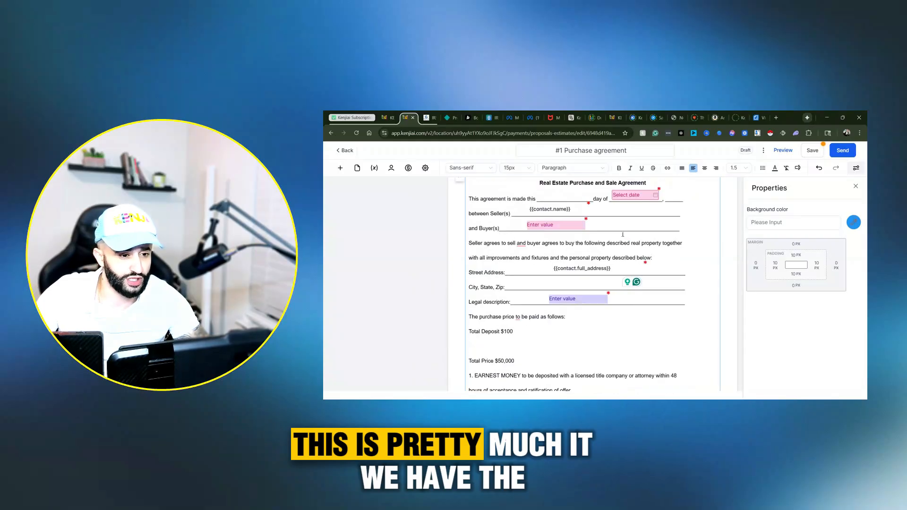
pyautogui.scroll(-2, 622, 235)
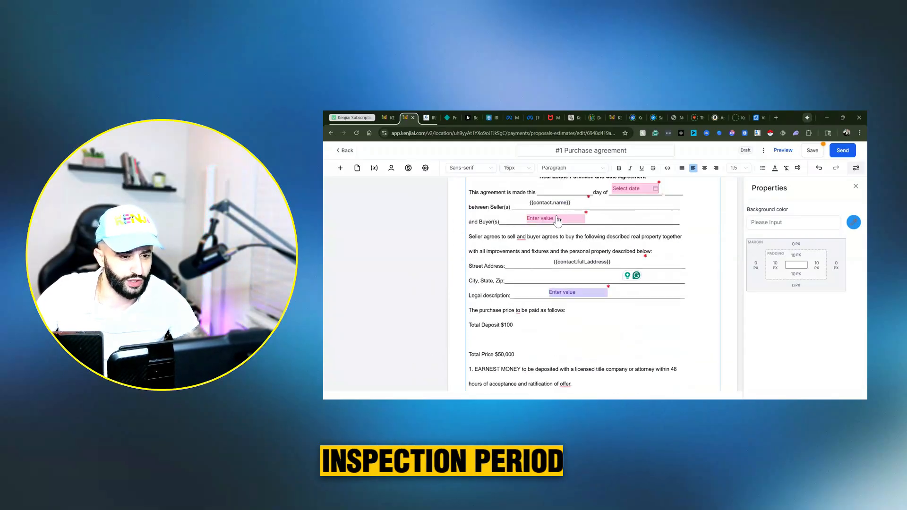
pyautogui.click(572, 220)
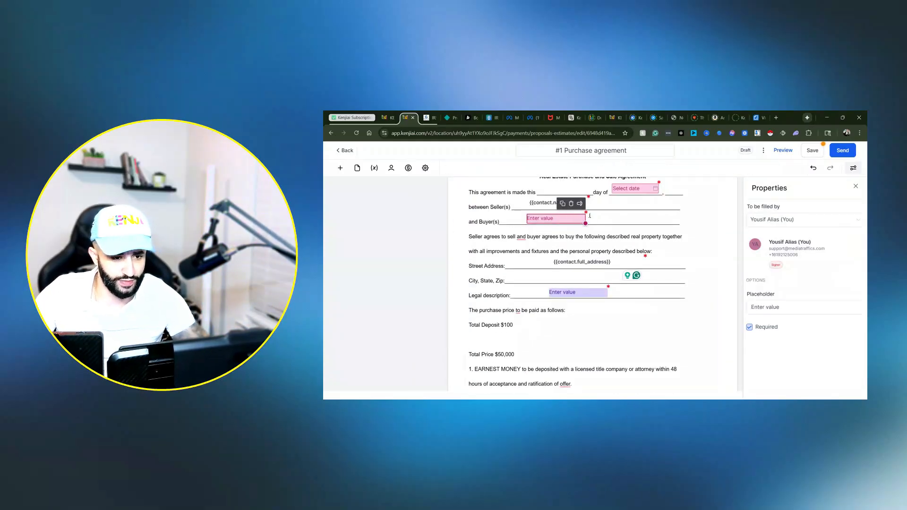
pyautogui.click(571, 203)
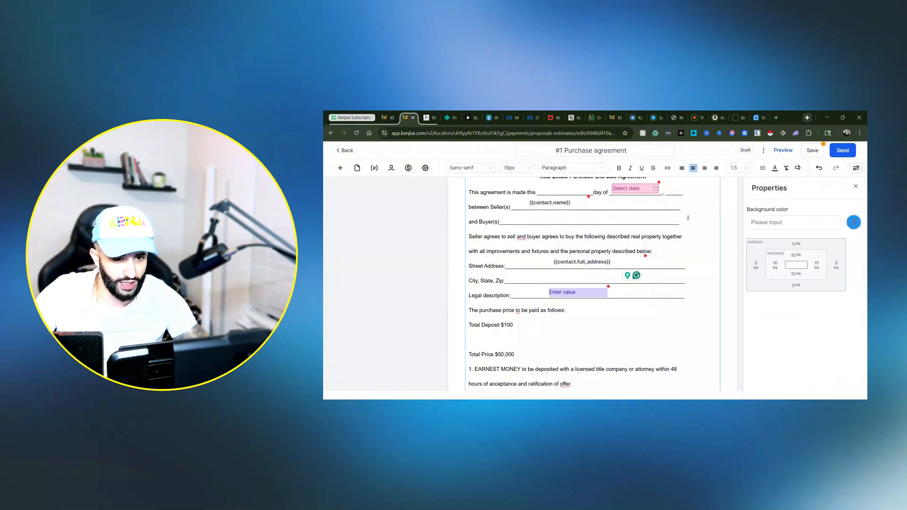
pyautogui.moveTo(680, 221); pyautogui.dragTo(502, 222)
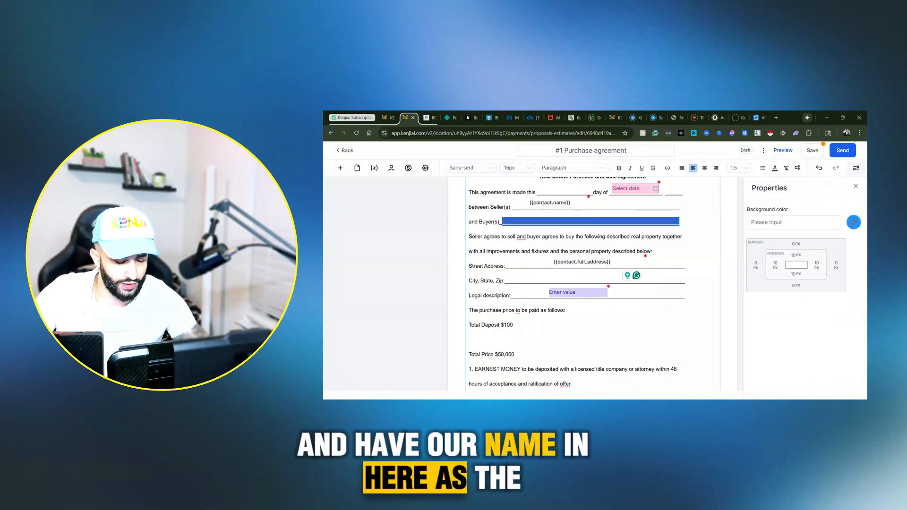
pyautogui.click(855, 186)
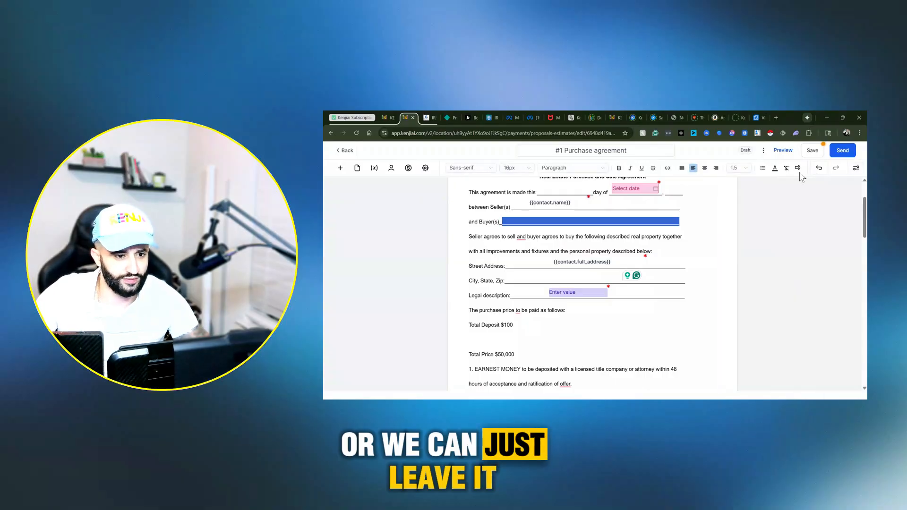
# Step: Remove the empty line between Total Deposit and Total Price and make both lines bold
pyautogui.scroll(-3, 571, 257)
pyautogui.scroll(2, 572, 257)
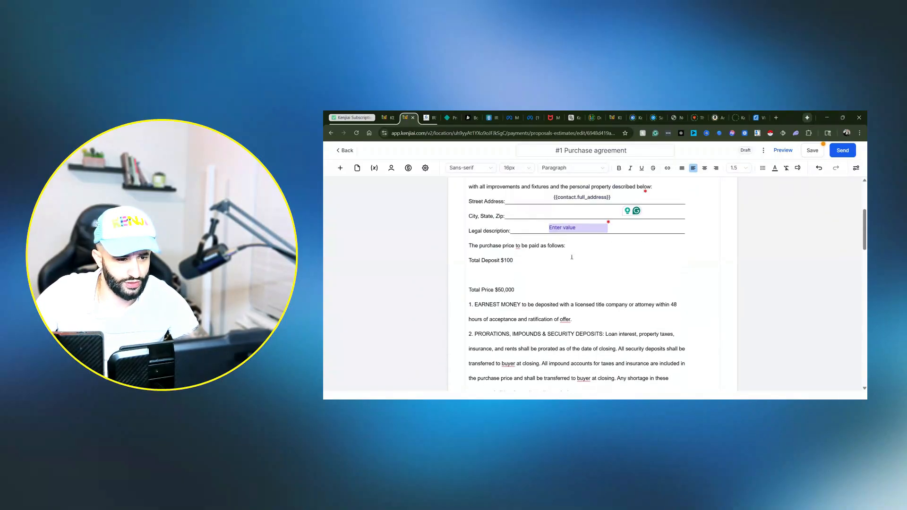
pyautogui.click(494, 272)
pyautogui.press('BackSpace')
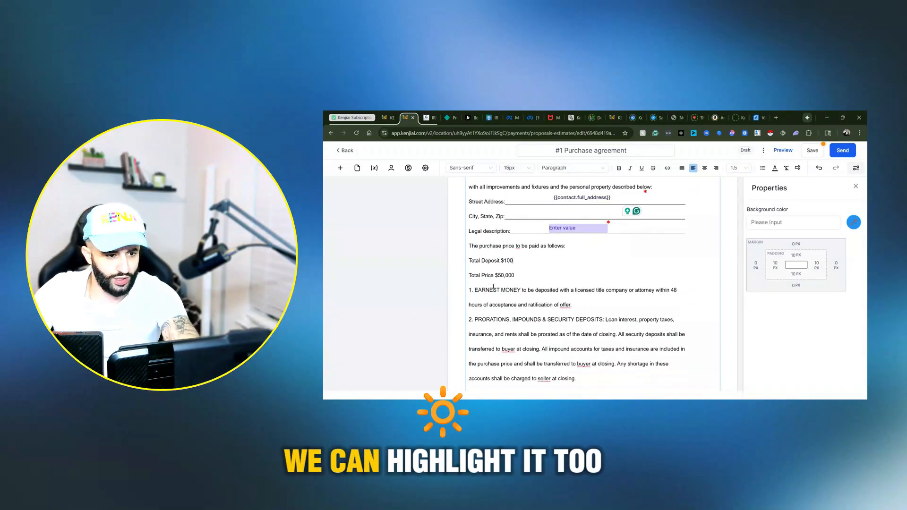
pyautogui.moveTo(515, 275); pyautogui.dragTo(464, 263)
pyautogui.click(619, 167)
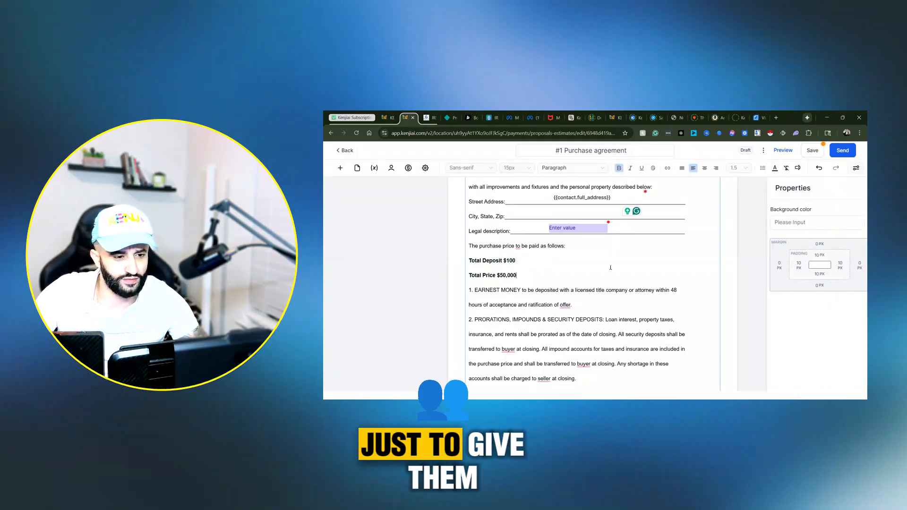
# Step: Send the purchase agreement to its recipients and open the list of further document actions
pyautogui.click(840, 151)
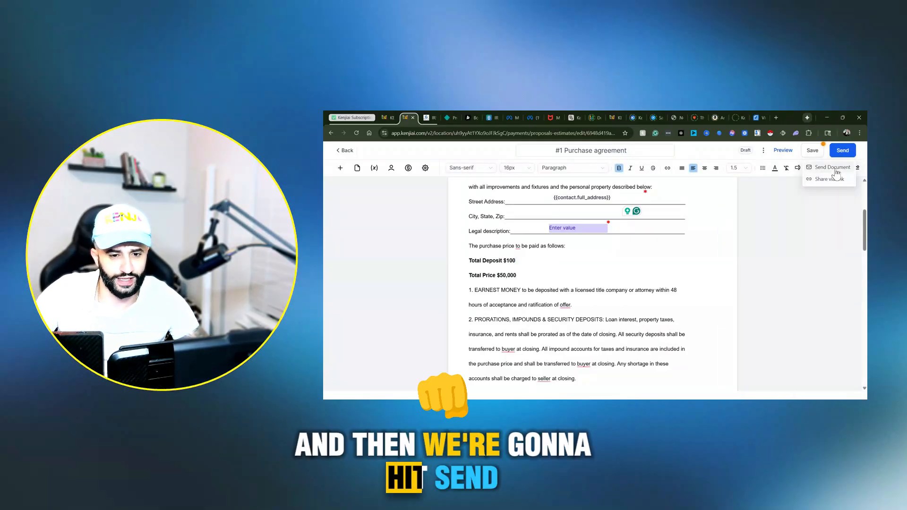
pyautogui.click(835, 169)
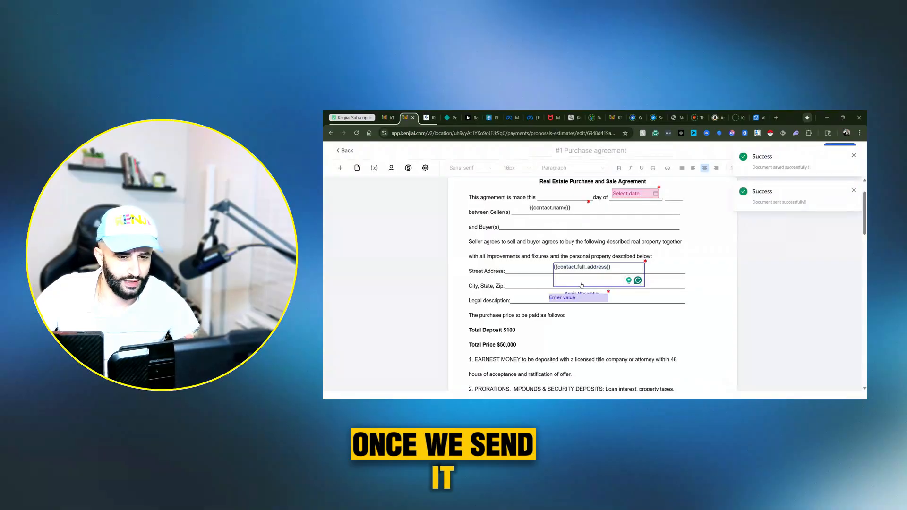
pyautogui.click(854, 191)
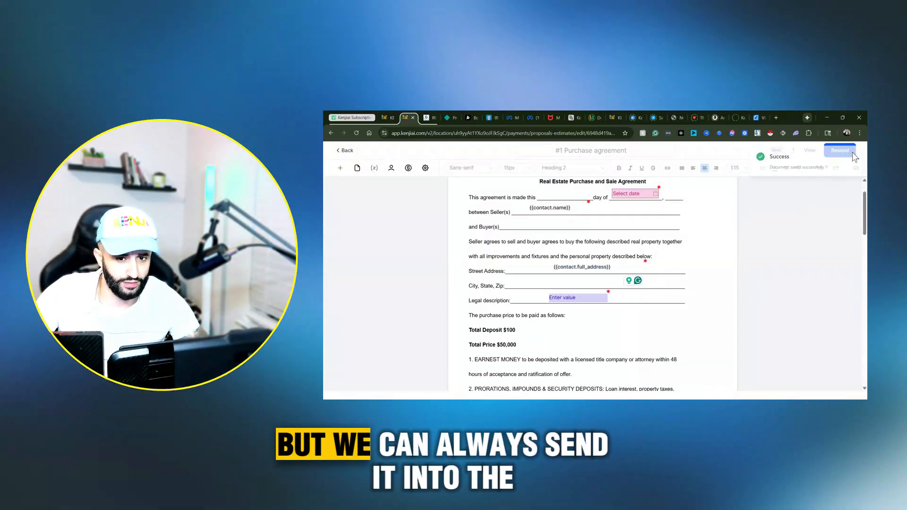
pyautogui.click(794, 151)
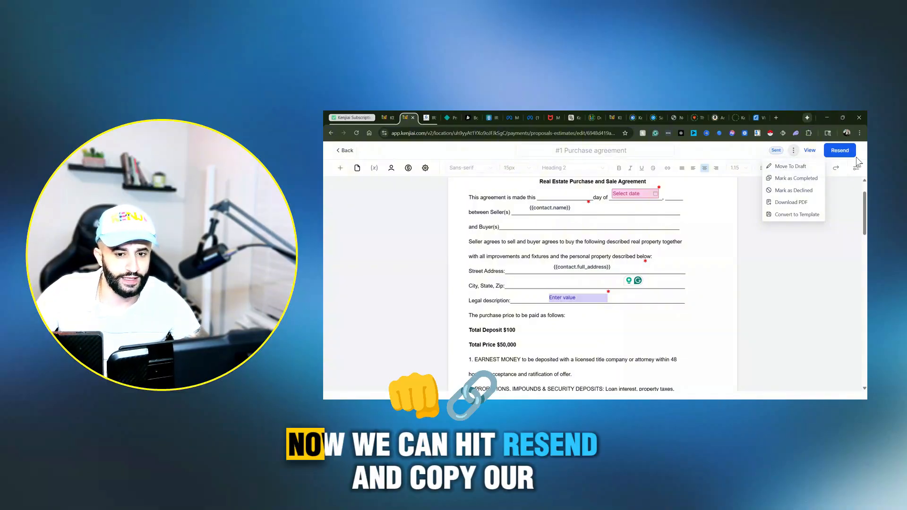
# Step: Open your own recipient share link in a new browser tab and review the seller, buyer and address lines
pyautogui.click(843, 151)
pyautogui.click(846, 179)
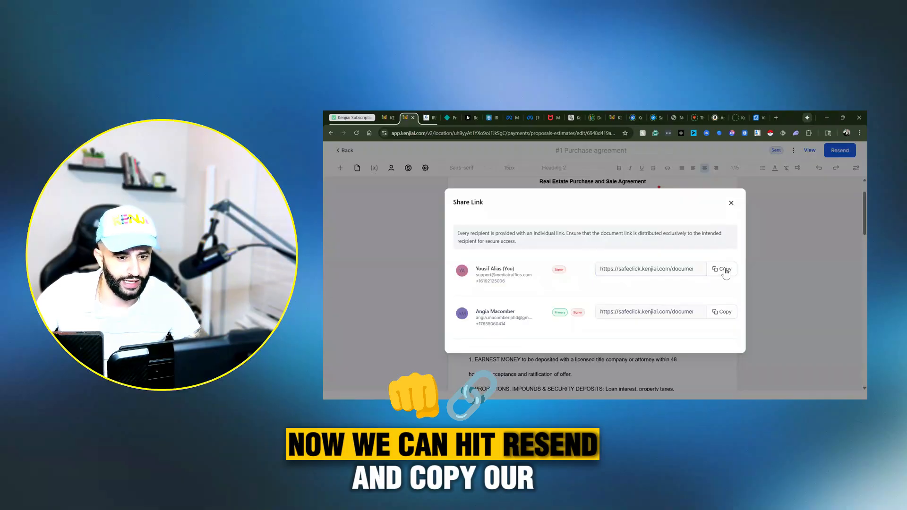
pyautogui.click(776, 117)
pyautogui.press('Return')
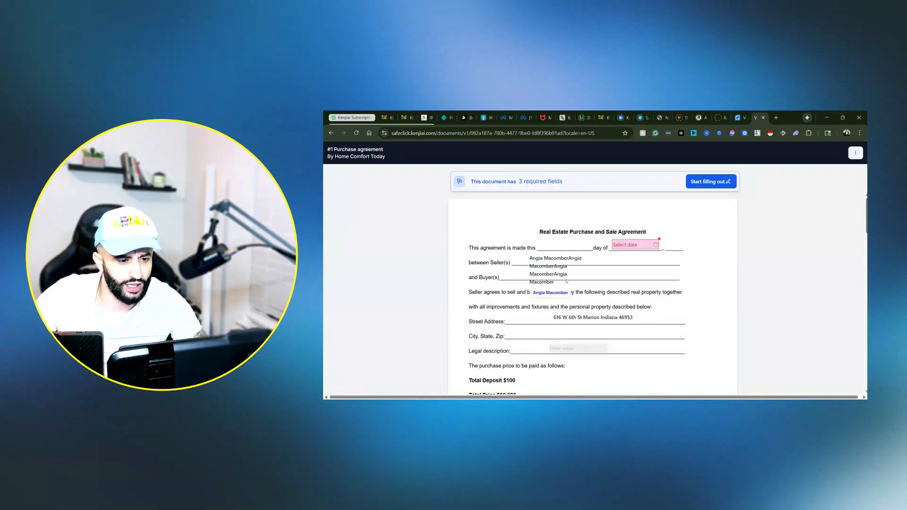
pyautogui.scroll(-3, 557, 279)
pyautogui.scroll(2, 567, 274)
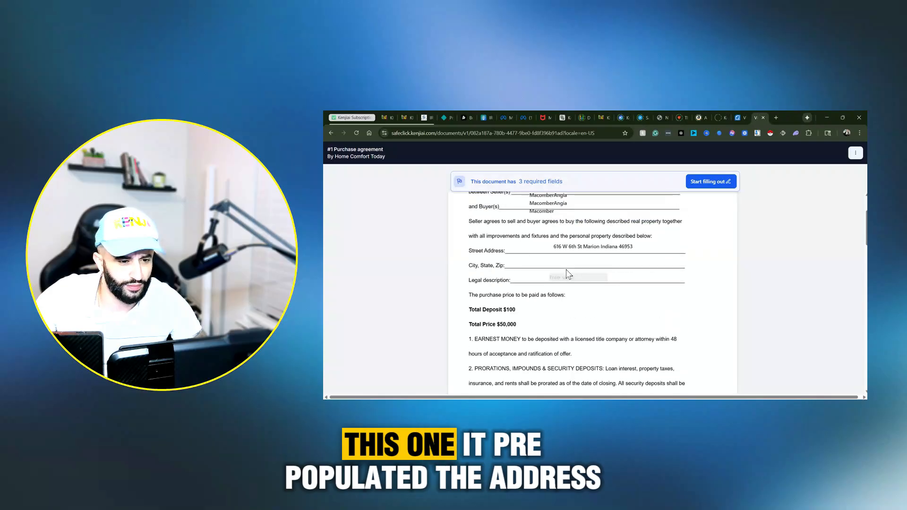
pyautogui.scroll(2, 569, 255)
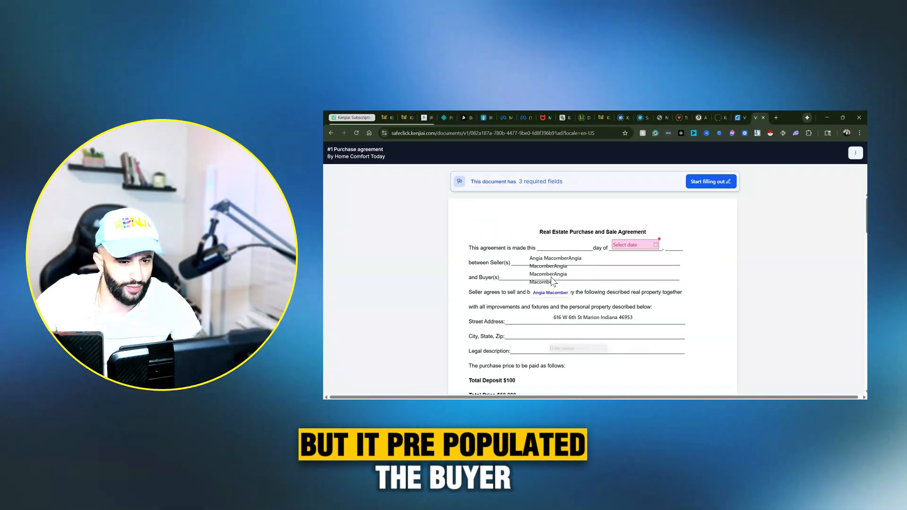
# Step: Return to the agreement in the editor and delete the fill-in field on the Seller(s) line
pyautogui.click(409, 116)
pyautogui.click(729, 203)
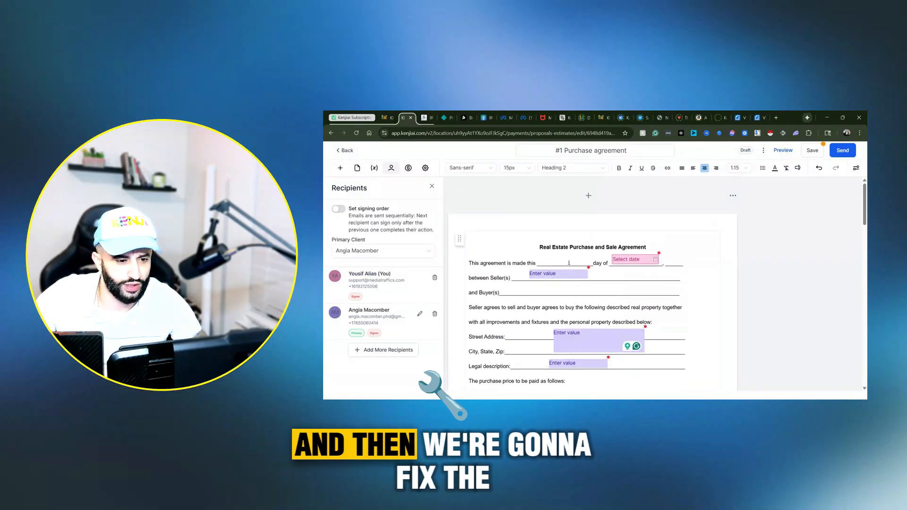
pyautogui.click(552, 274)
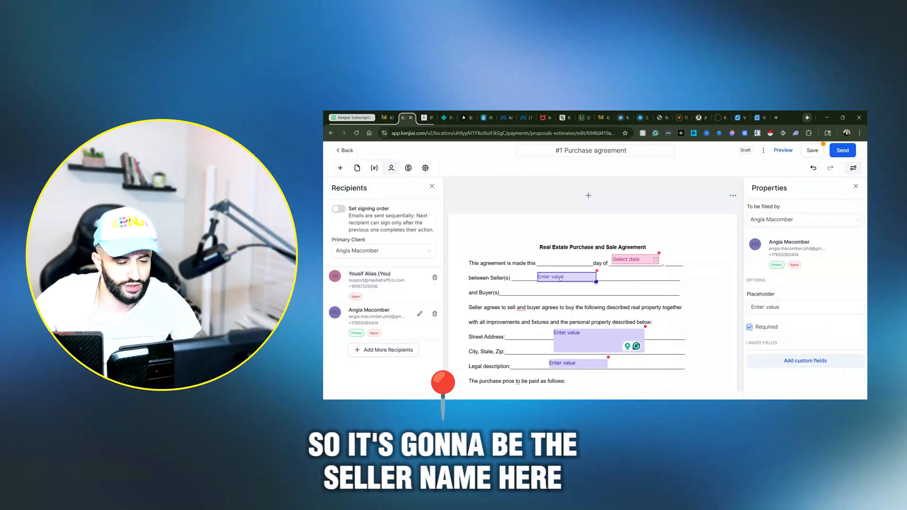
pyautogui.moveTo(552, 275); pyautogui.dragTo(559, 277)
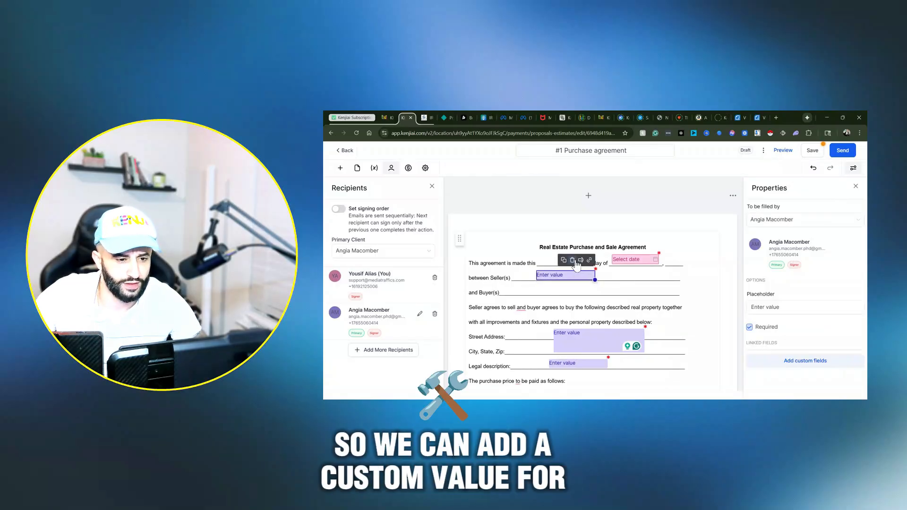
pyautogui.click(581, 260)
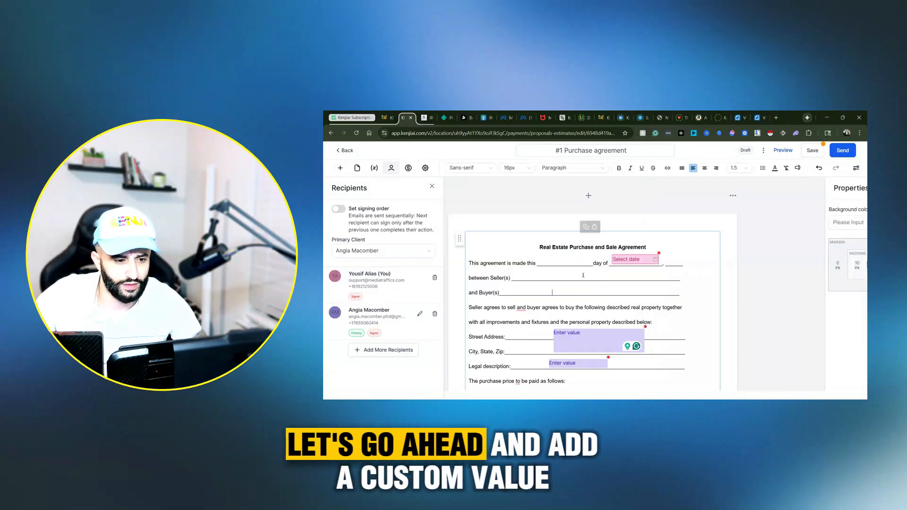
# Step: Replace the blank on the Seller(s) line with the contact's full name custom value
pyautogui.moveTo(552, 273); pyautogui.dragTo(518, 278)
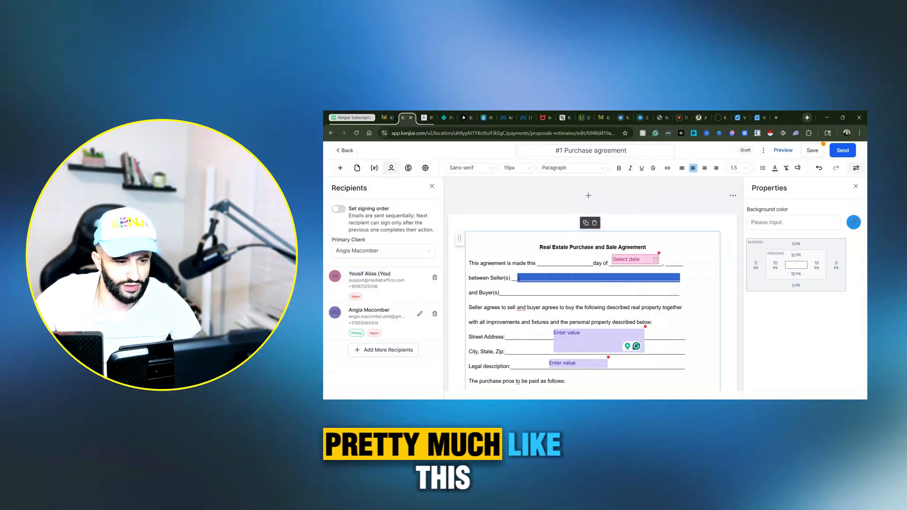
pyautogui.press('BackSpace')
pyautogui.click(856, 167)
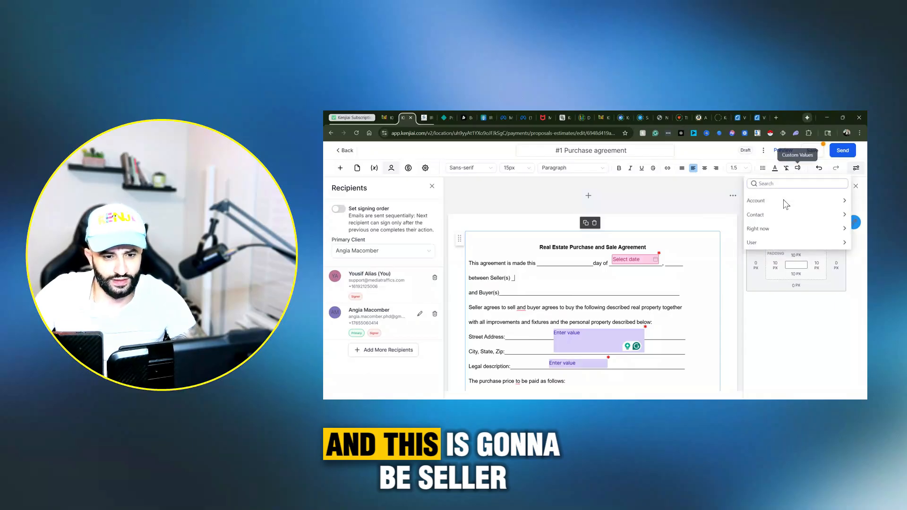
pyautogui.click(786, 214)
pyautogui.click(789, 219)
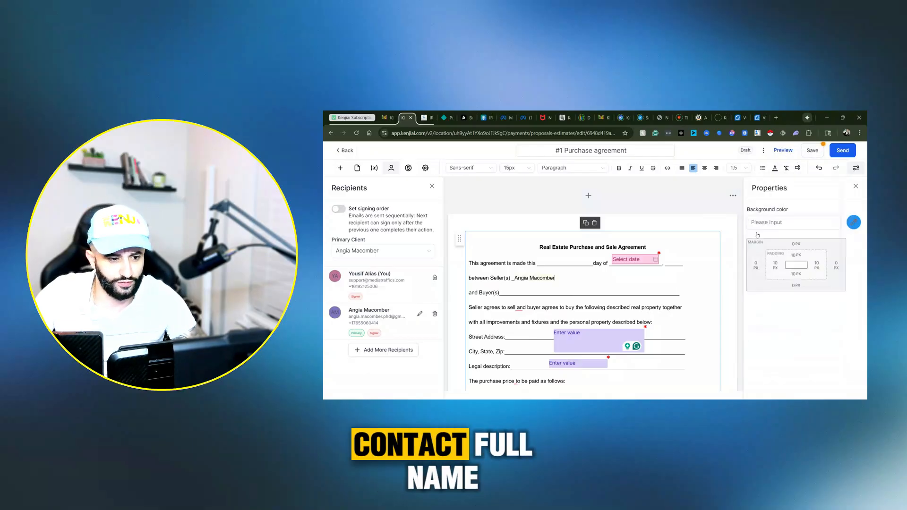
# Step: Add a fill-in text field on the Buyer(s) line and assign it to yourself instead of the primary client
pyautogui.moveTo(680, 293); pyautogui.dragTo(505, 292)
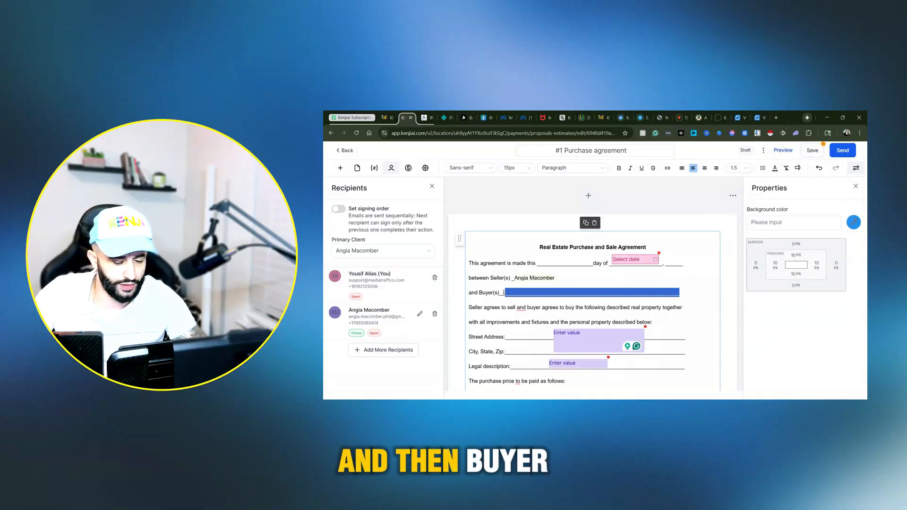
pyautogui.click(432, 186)
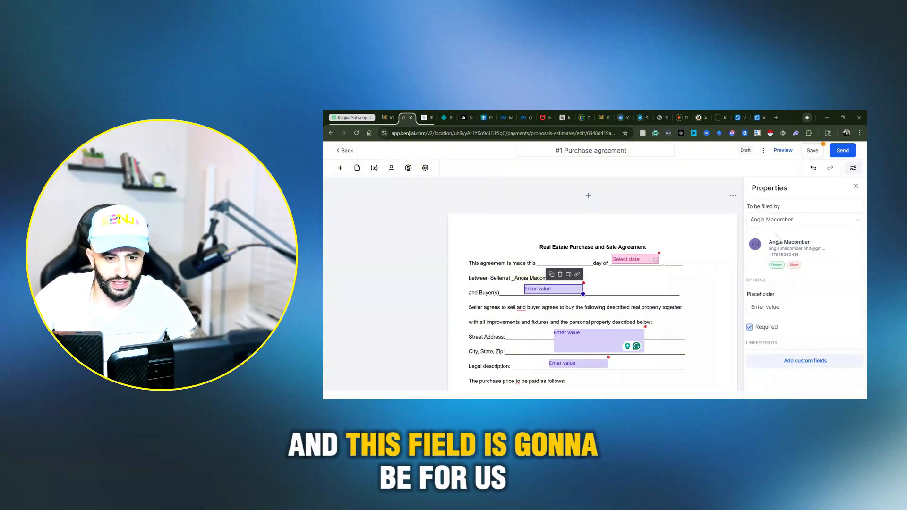
pyautogui.click(780, 222)
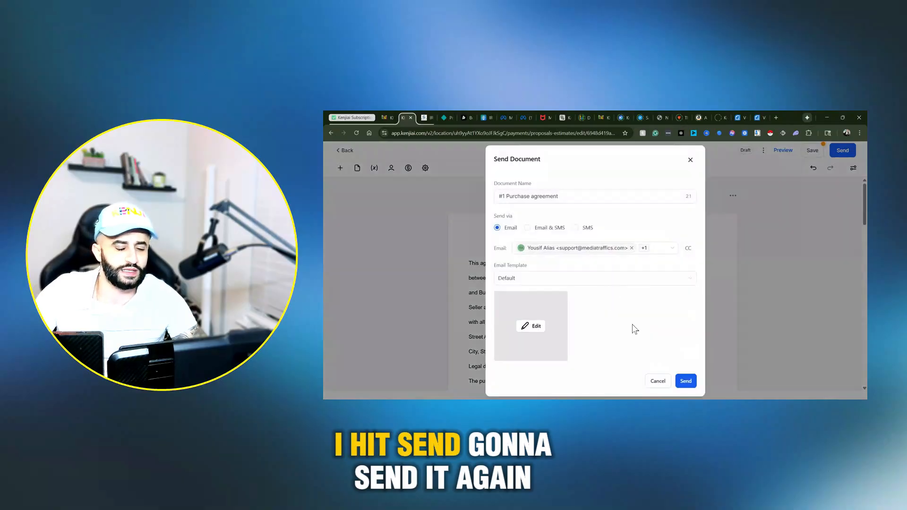
# Step: Send the updated purchase agreement to both recipients by email
pyautogui.click(682, 386)
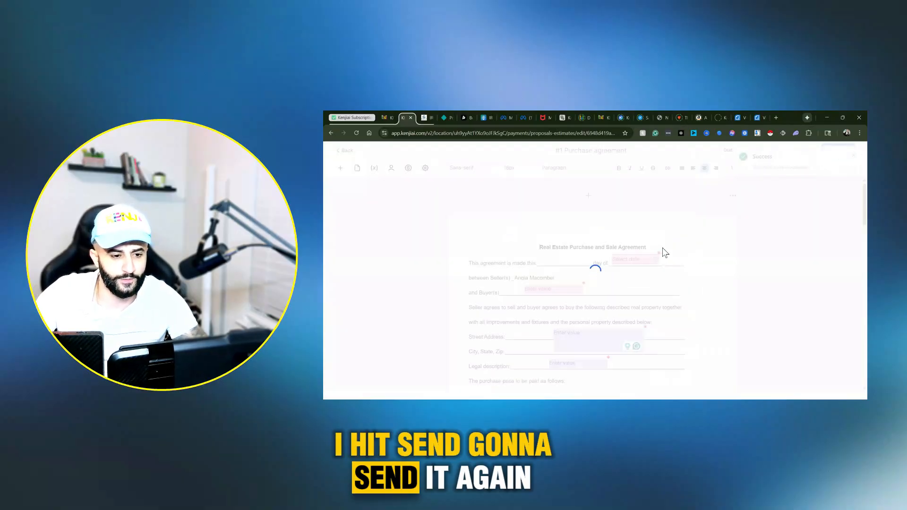
pyautogui.click(850, 152)
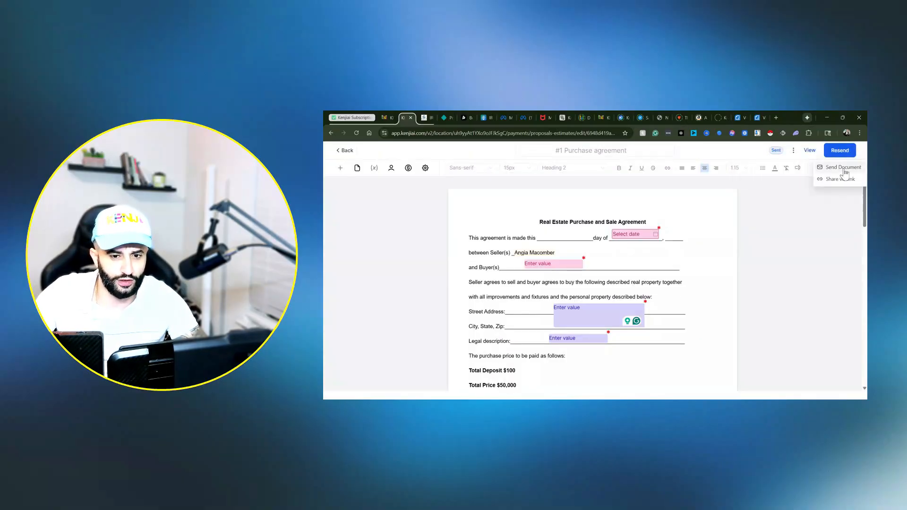
pyautogui.click(844, 169)
pyautogui.click(689, 159)
# Step: Copy your own recipient share link for the agreement and open it in a new browser tab
pyautogui.moveTo(834, 154)
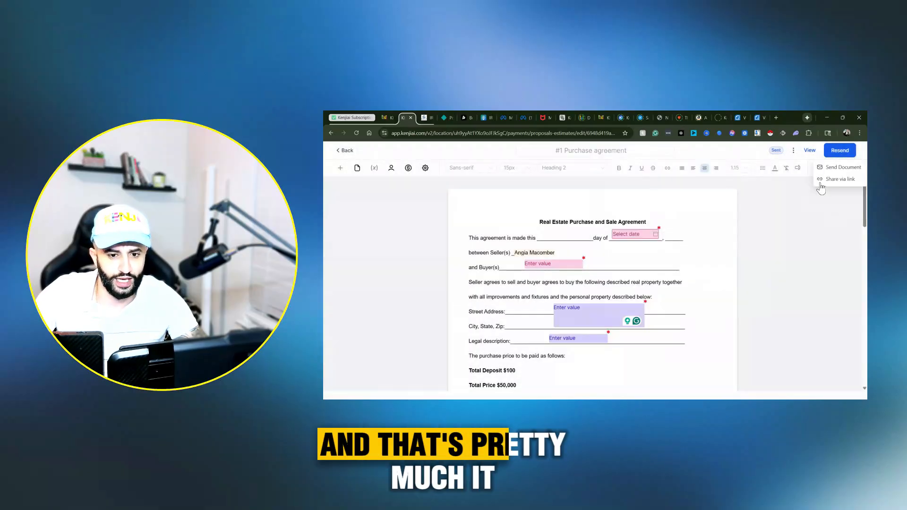
pyautogui.click(822, 183)
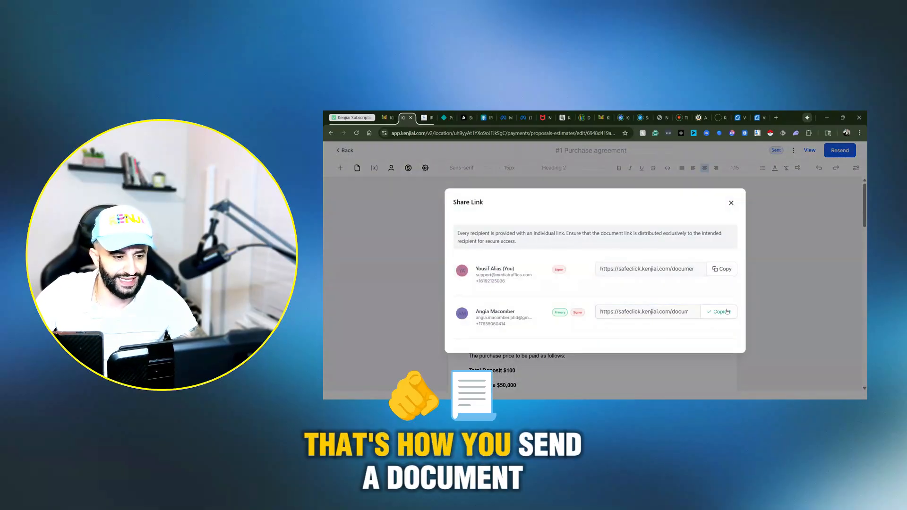
pyautogui.click(720, 268)
pyautogui.click(777, 117)
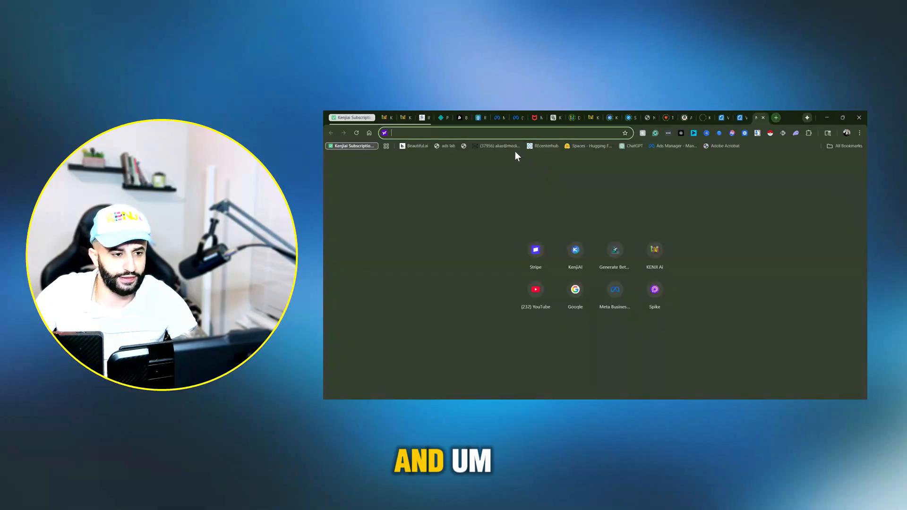
pyautogui.hotkey('ctrl', 'v')
pyautogui.press('Return')
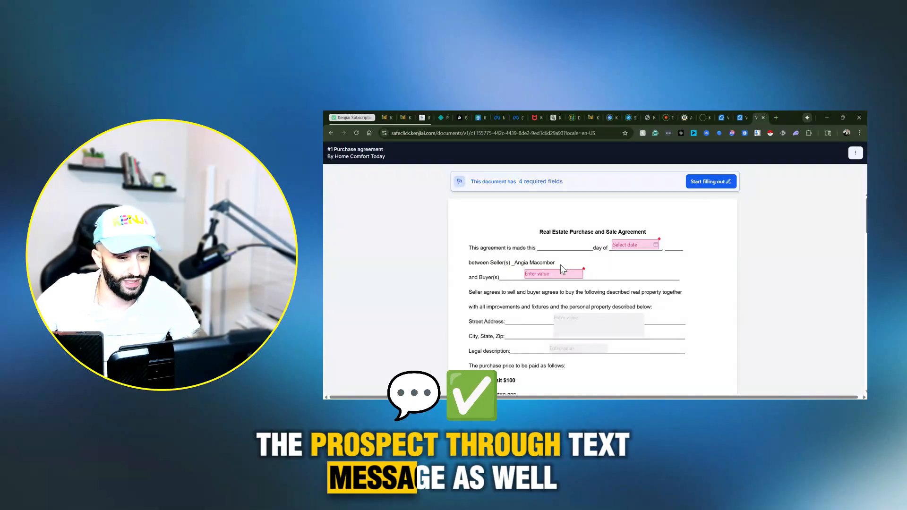
# Step: Fill in the Buyer(s) line with Home Comfort Today LLC and set the date above the buyer's signature to 2025-12-21
pyautogui.click(549, 273)
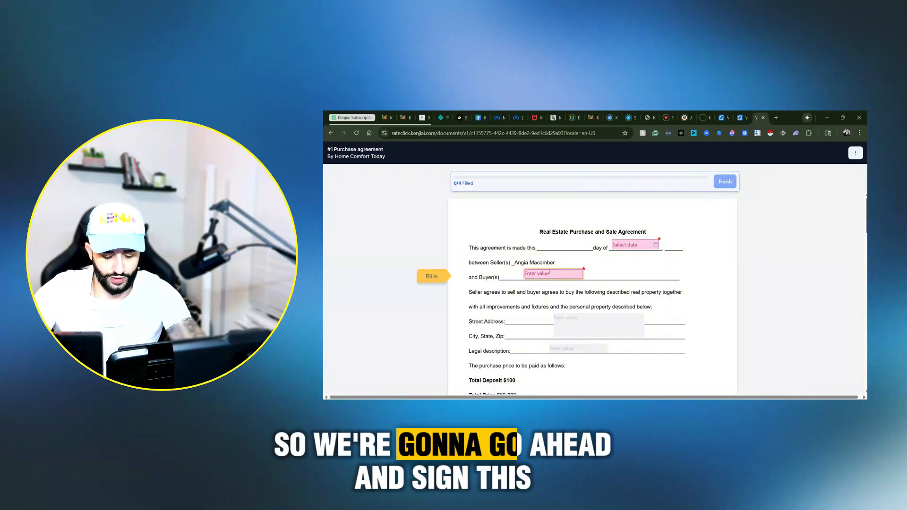
pyautogui.write('Hom')
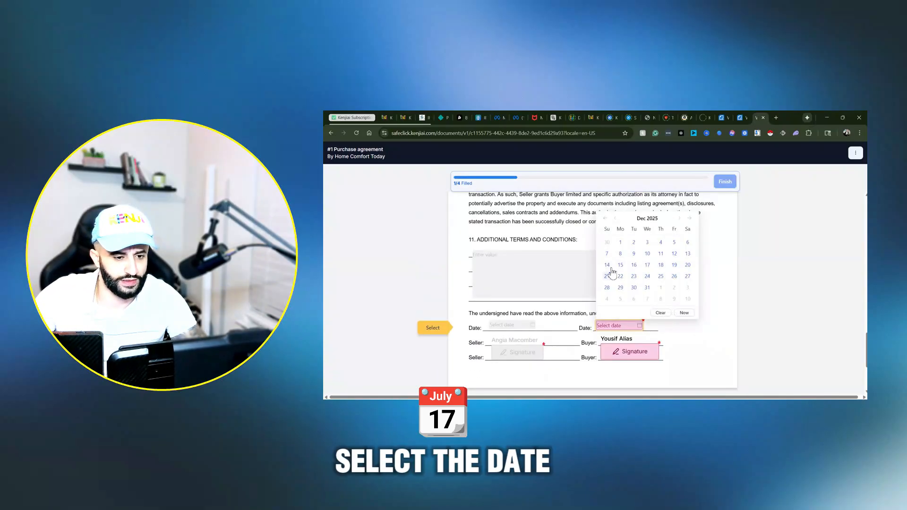
pyautogui.click(612, 277)
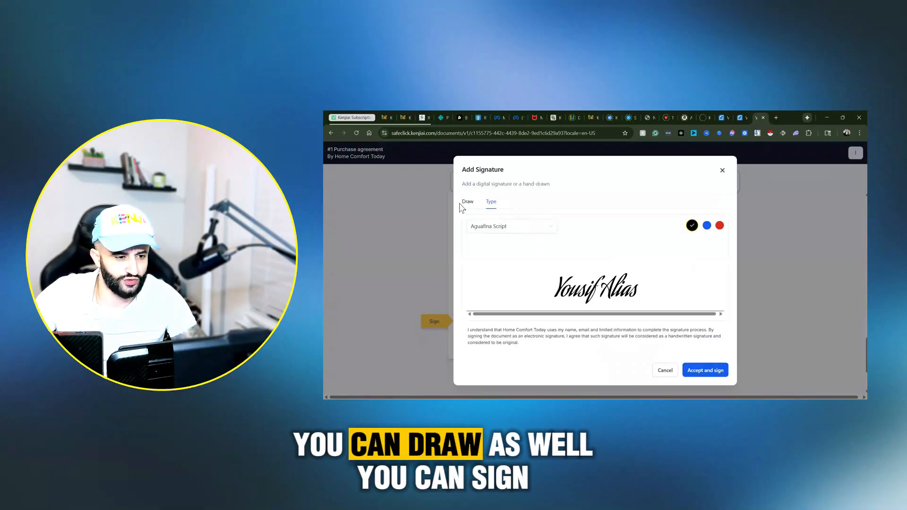
# Step: Add a hand-drawn signature in the buyer's signature field and accept it
pyautogui.click(462, 203)
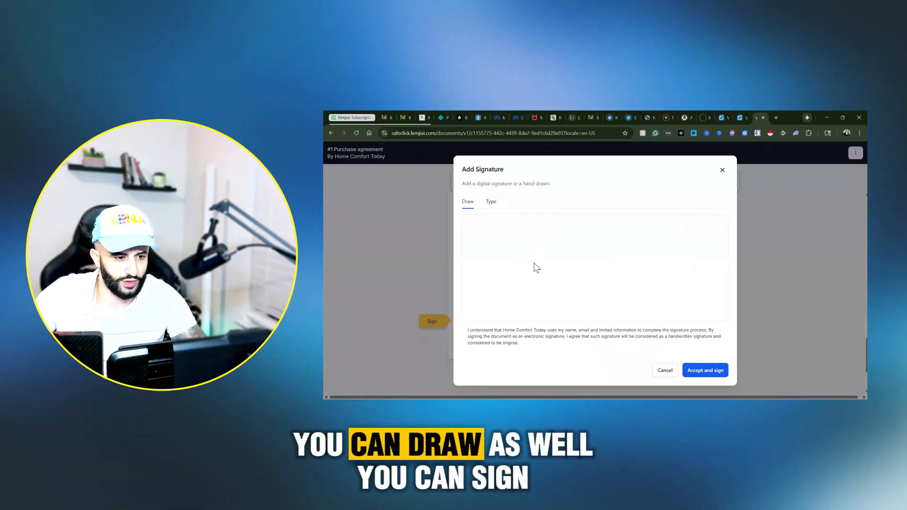
pyautogui.moveTo(535, 267)
pyautogui.mouseDown()
pyautogui.moveTo(581, 274)
pyautogui.moveTo(647, 263)
pyautogui.moveTo(581, 284)
pyautogui.mouseUp()
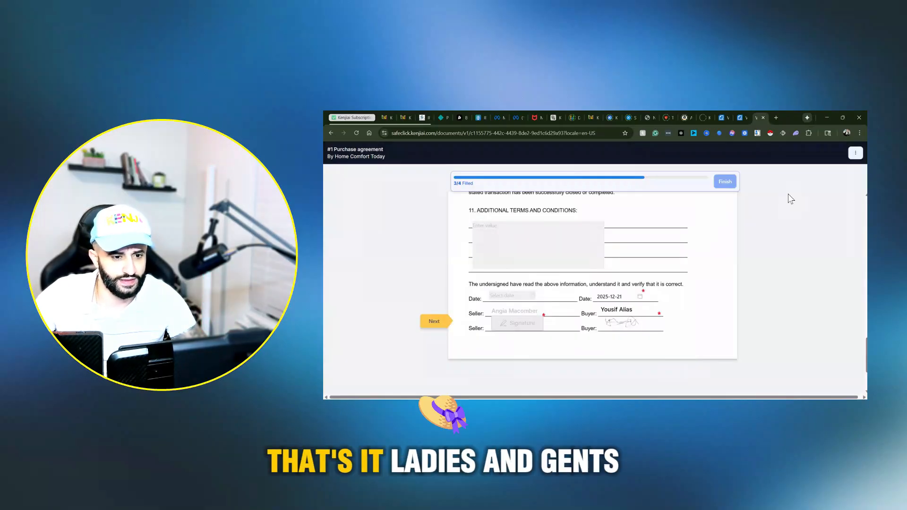
# Step: Set the remaining required agreement date in the opening line to 2025-12-21 and finish the document
pyautogui.scroll(-3, 633, 285)
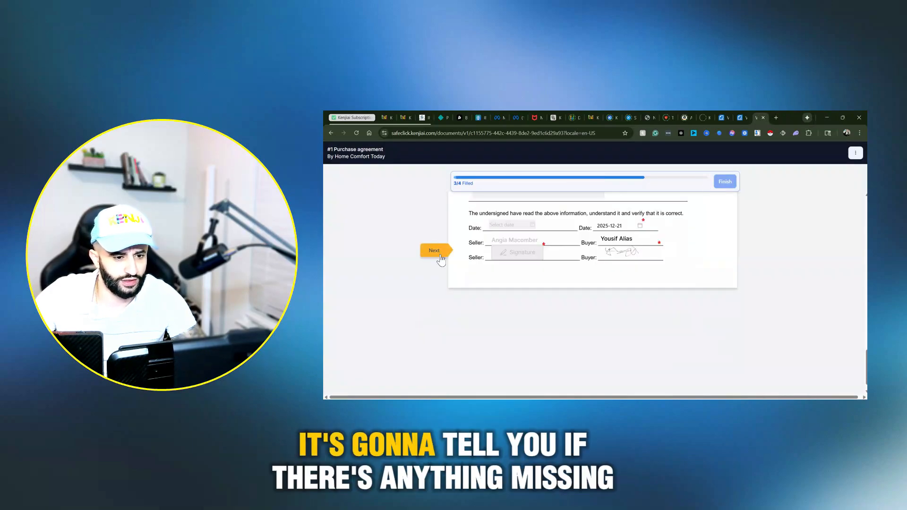
pyautogui.click(440, 256)
pyautogui.click(633, 244)
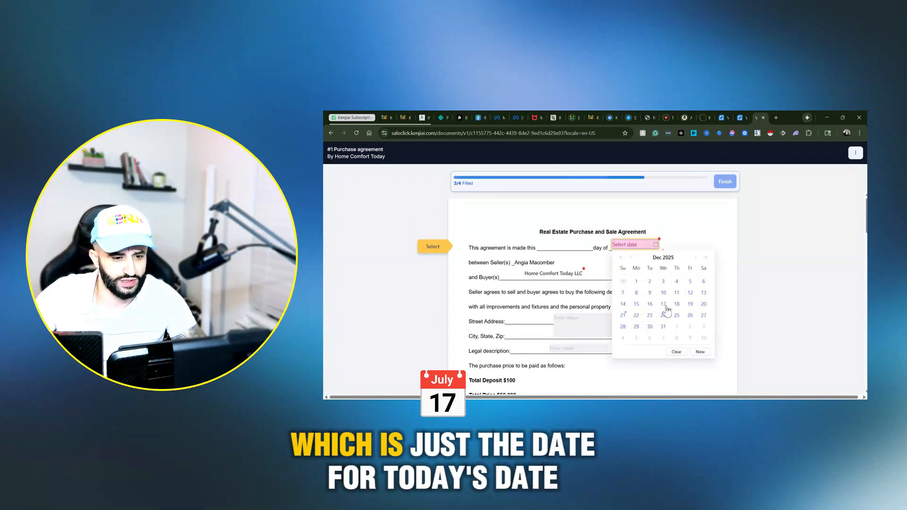
pyautogui.click(623, 315)
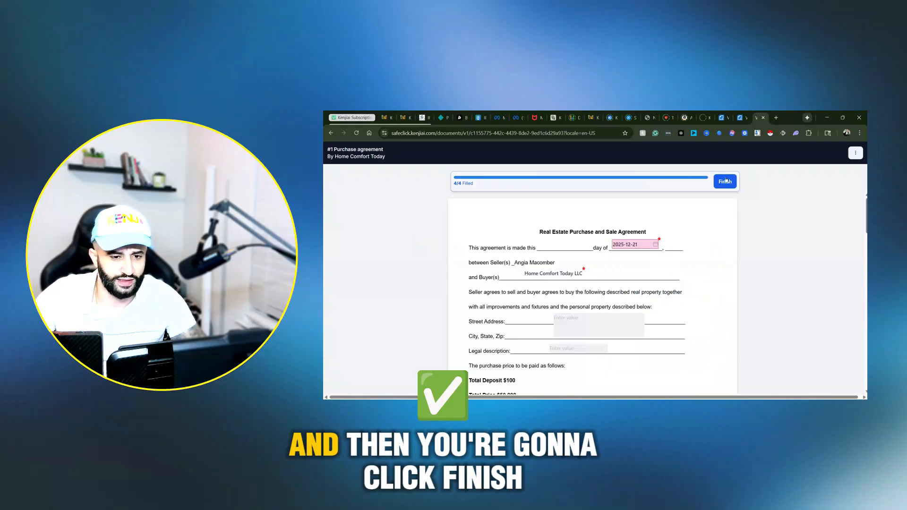
pyautogui.click(725, 182)
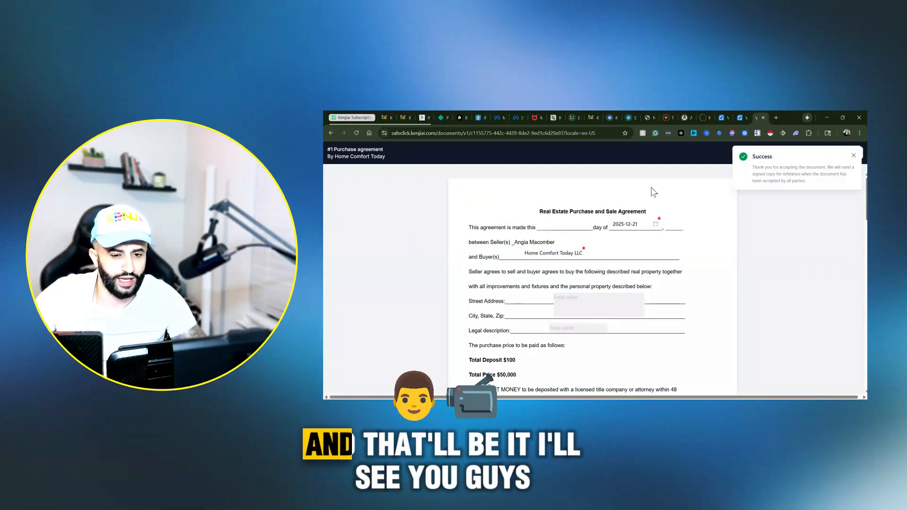